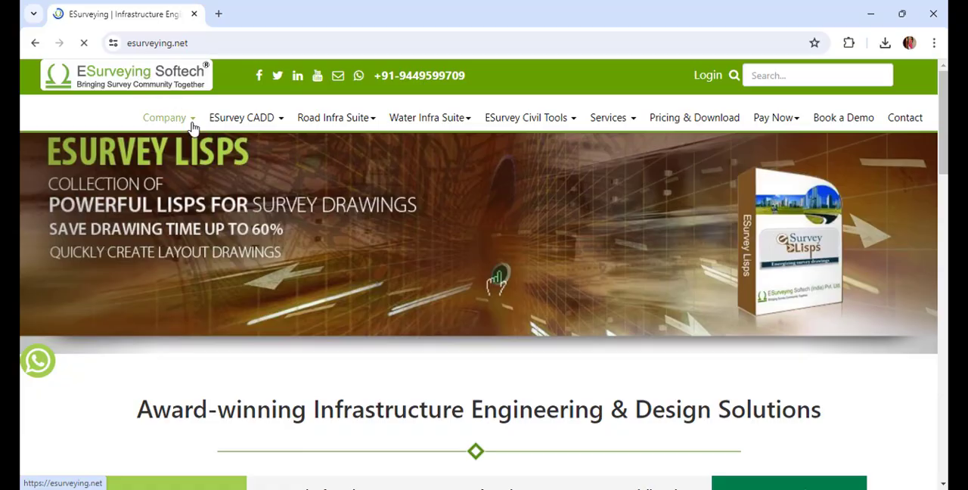
- Open the free AutoLISP list and go to the Check Missing Numbers in Sequence routine's download section
{"action": "mouse_move", "coordinate": [195, 121]}
{"action": "left_click", "coordinate": [170, 277]}
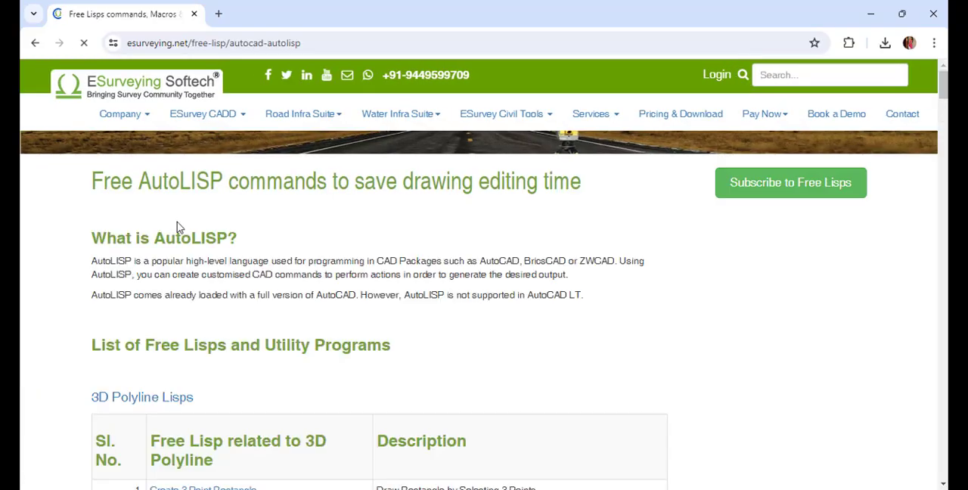
{"action": "scroll", "coordinate": [180, 227], "scroll_direction": "down", "scroll_amount": 20}
{"action": "scroll", "coordinate": [254, 394], "scroll_direction": "down", "scroll_amount": 4}
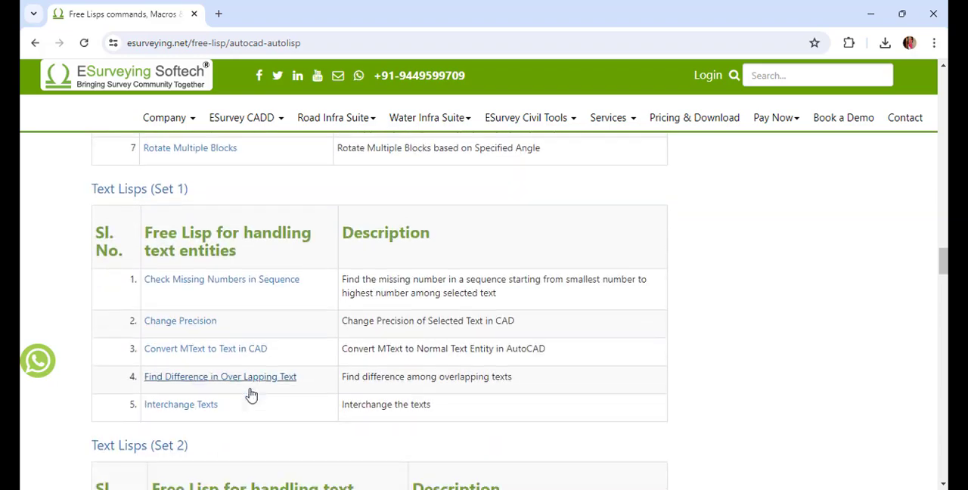
{"action": "left_click", "coordinate": [213, 229]}
{"action": "scroll", "coordinate": [215, 229], "scroll_direction": "down", "scroll_amount": 4}
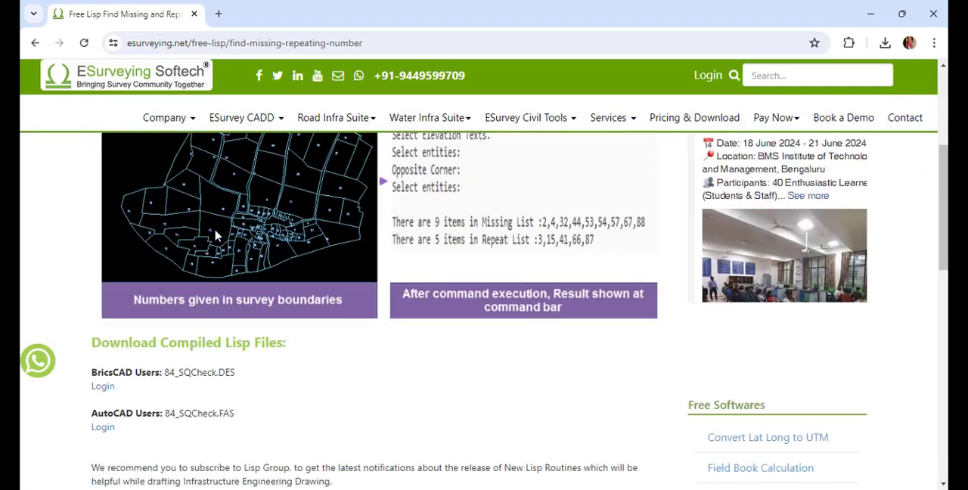
- Log in to the site and download the compiled AutoCAD file 84_SQCheck.FAS
{"action": "left_click", "coordinate": [96, 344]}
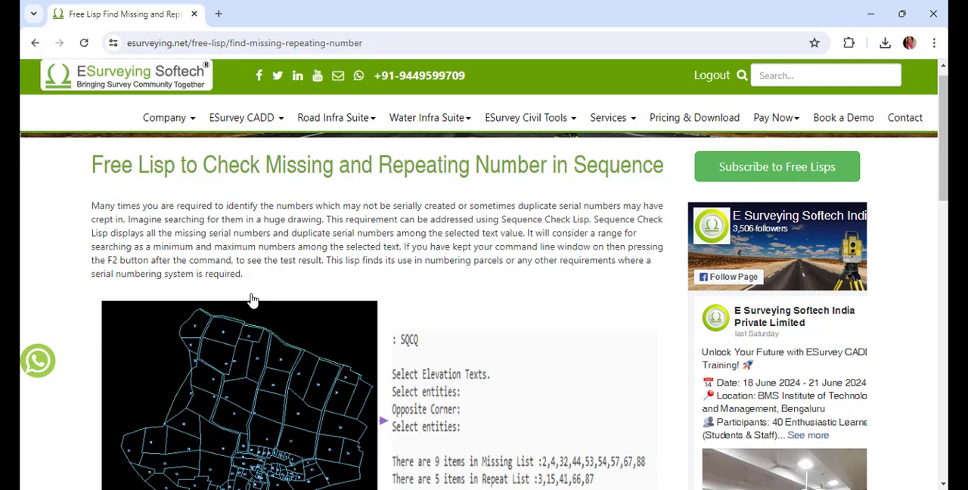
{"action": "scroll", "coordinate": [253, 299], "scroll_direction": "down", "scroll_amount": 5}
{"action": "left_click", "coordinate": [148, 283]}
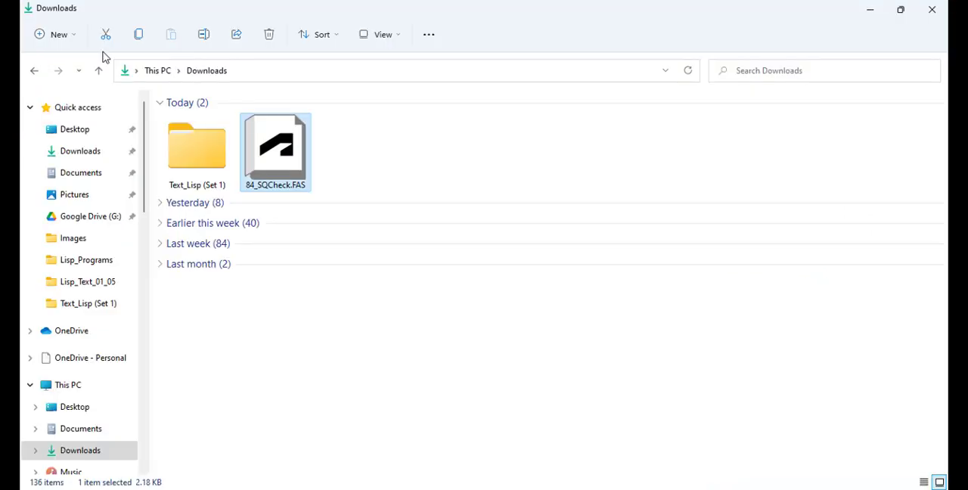
- In File Explorer, create a folder named Text_Lisp in Downloads and paste 84_SQCheck.FAS into it
{"action": "left_click", "coordinate": [60, 34]}
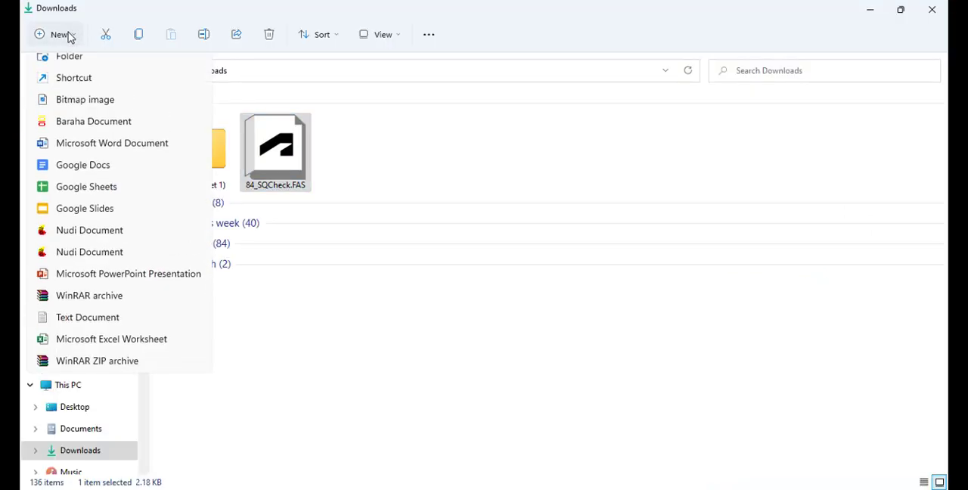
{"action": "left_click", "coordinate": [68, 56]}
{"action": "type", "text": "Text_Lisp"}
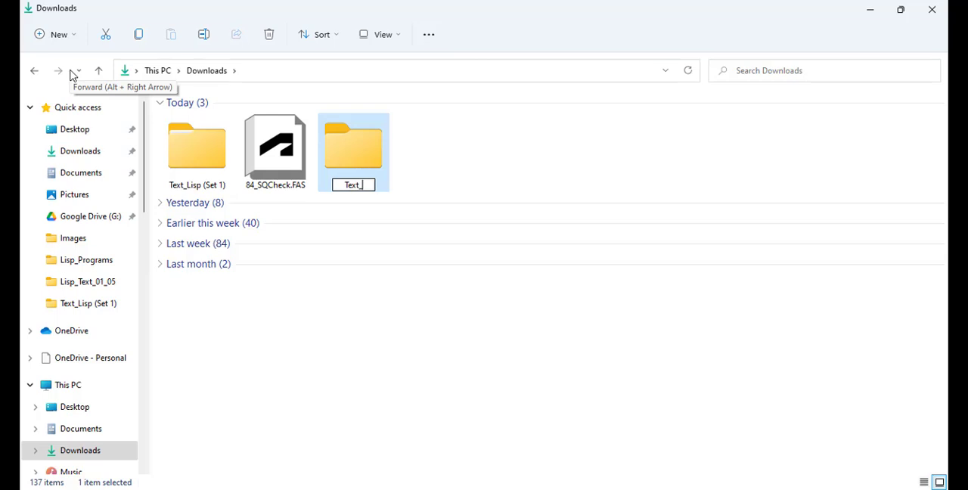
{"action": "key", "text": "Return"}
{"action": "double_click", "coordinate": [341, 171]}
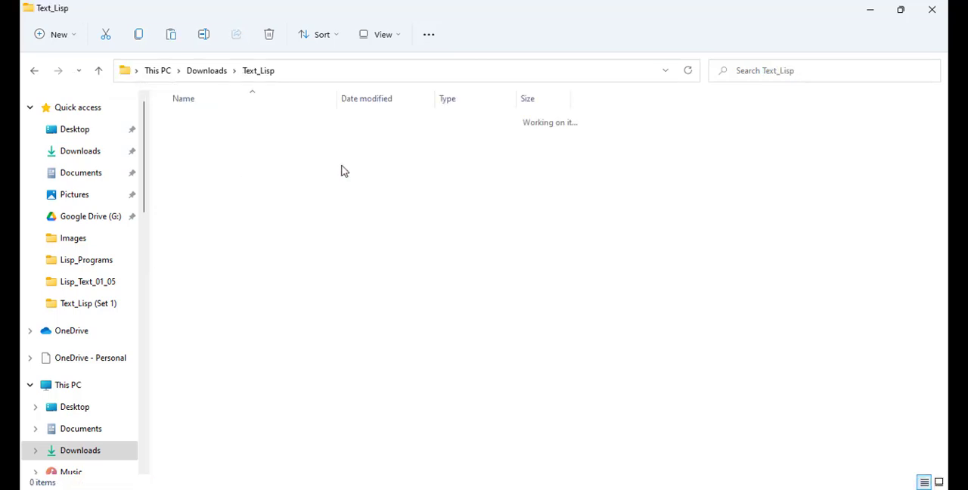
{"action": "key", "text": "ctrl+v"}
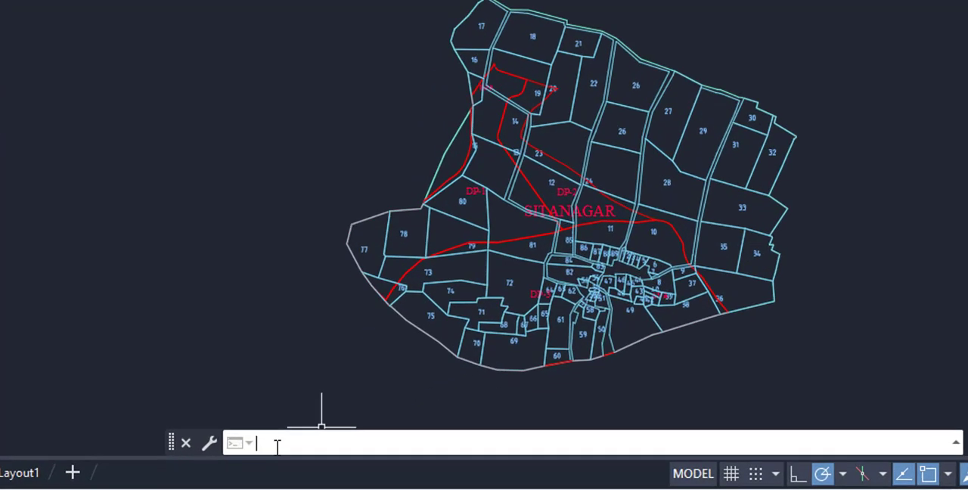
- Switch to AutoCAD, run APPLOAD and select 84_SQCheck.FAS from the Text_Lisp folder
{"action": "type", "text": "appl"}
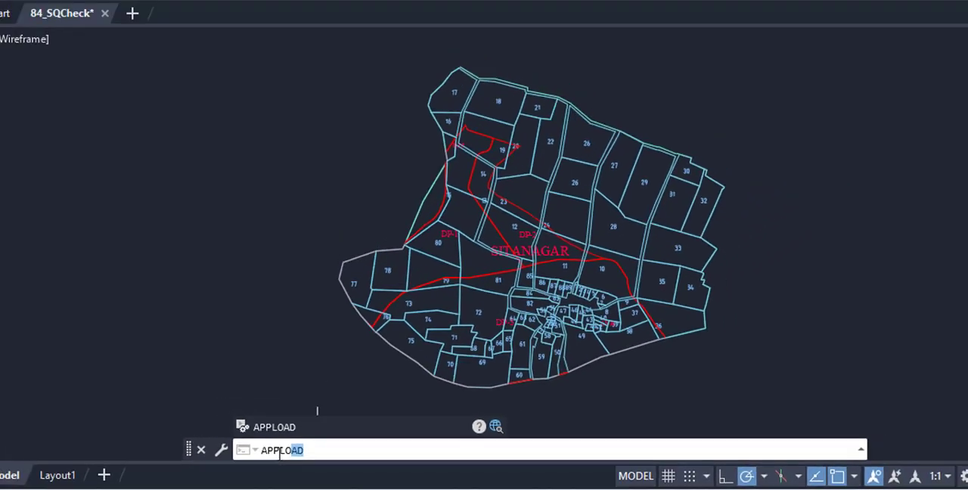
{"action": "key", "text": "Return"}
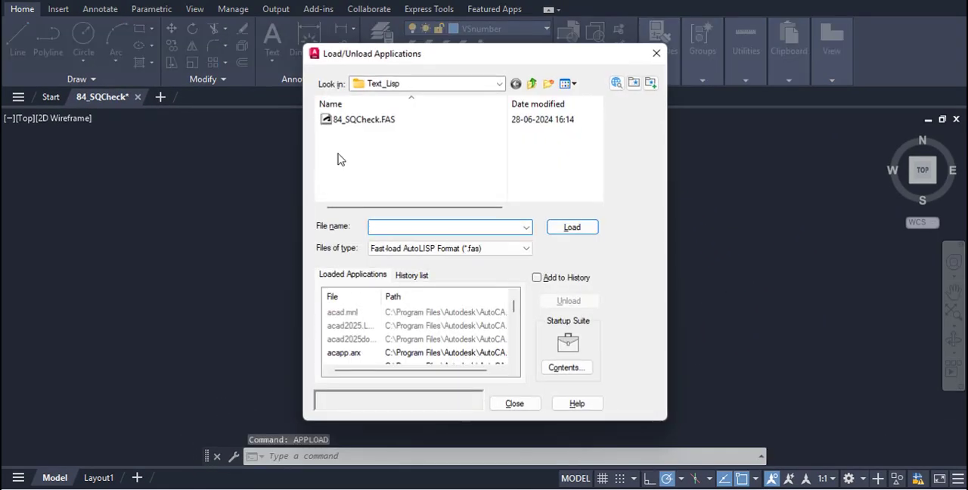
{"action": "left_click", "coordinate": [354, 121]}
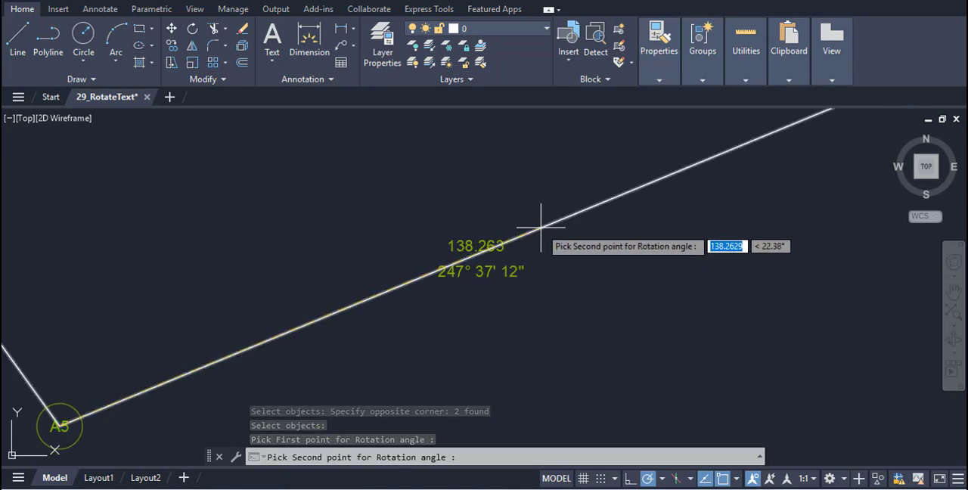
- Pick the second rotation-angle point on the line running from A5 for the selected distance and bearing texts
{"action": "left_click", "coordinate": [541, 226]}
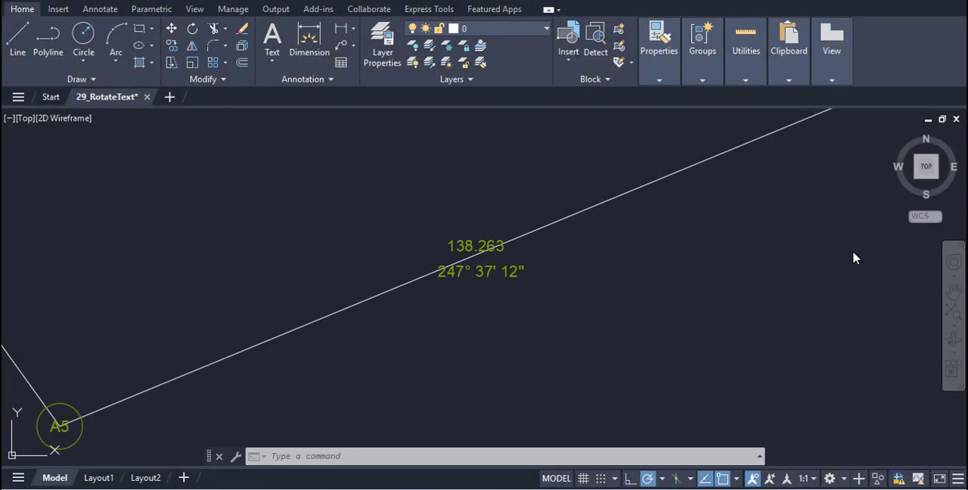
- Load the 29_RotateText.FAS routine from the Text_Lisp folder with APPLOAD and close the dialog
{"action": "left_click", "coordinate": [362, 454]}
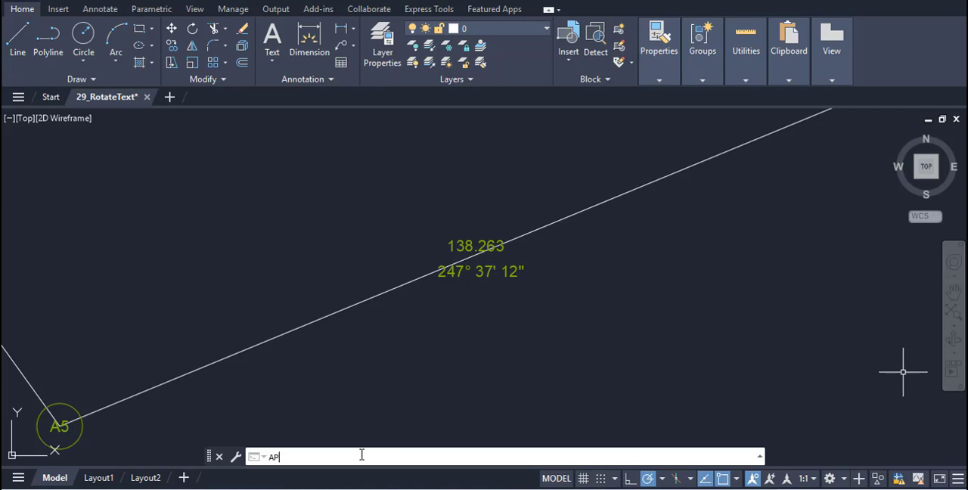
{"action": "type", "text": "APPLOAD"}
{"action": "key", "text": "Return"}
{"action": "left_click", "coordinate": [378, 121]}
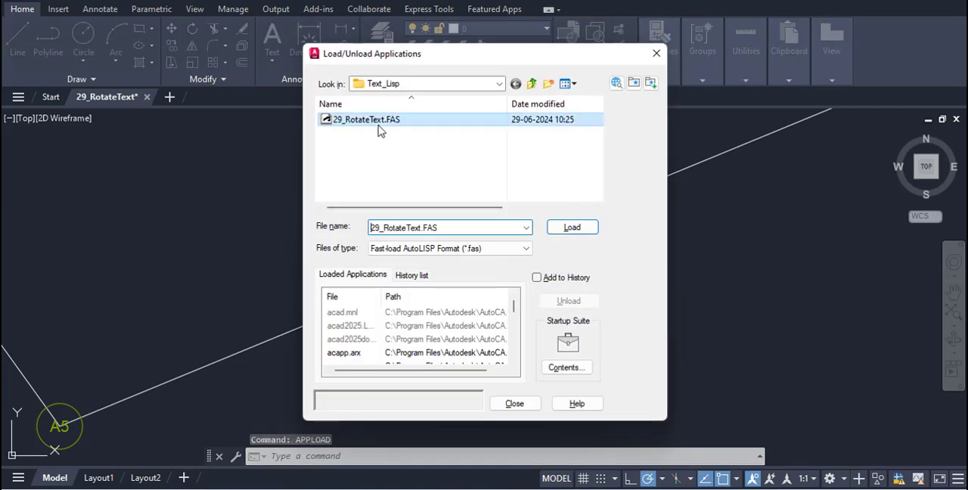
{"action": "left_click", "coordinate": [584, 229]}
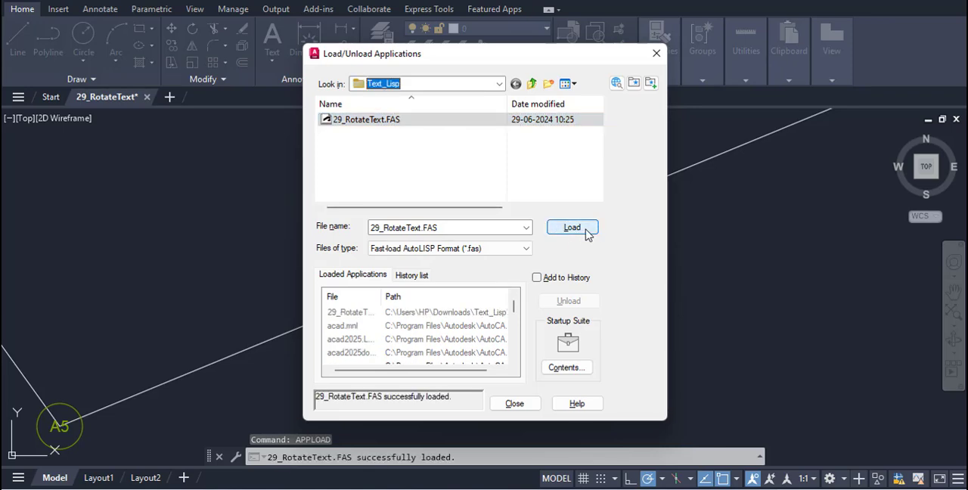
{"action": "left_click", "coordinate": [517, 404]}
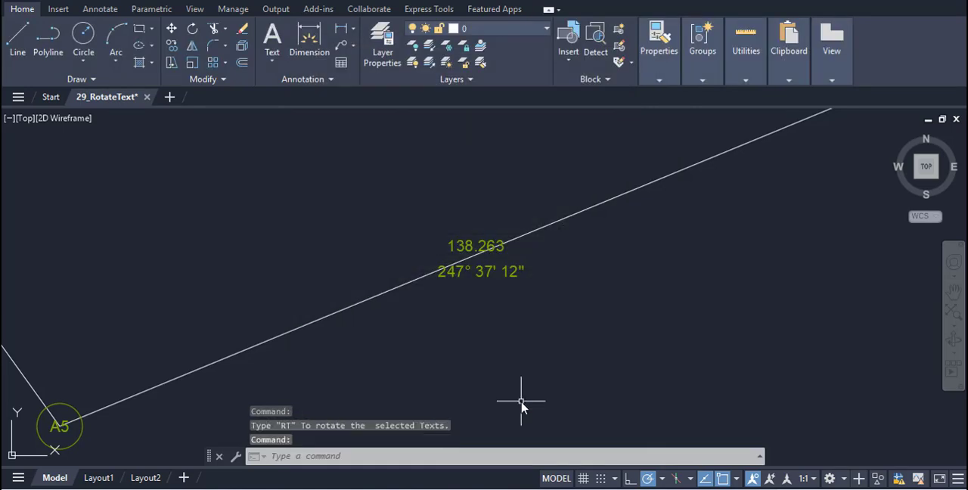
- Rotate the distance and bearing texts with the RT command, picking A5 and a second point along the line for the angle
{"action": "type", "text": "RT"}
{"action": "key", "text": "Return"}
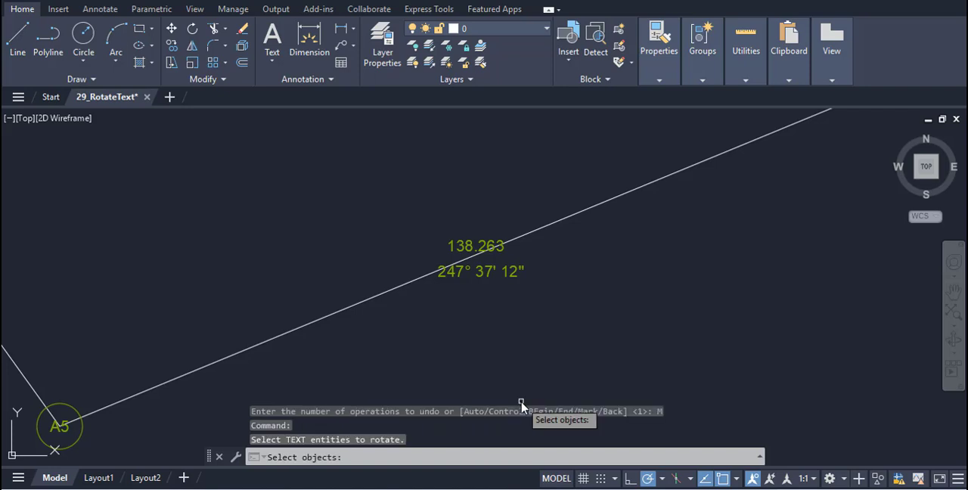
{"action": "left_click", "coordinate": [423, 224]}
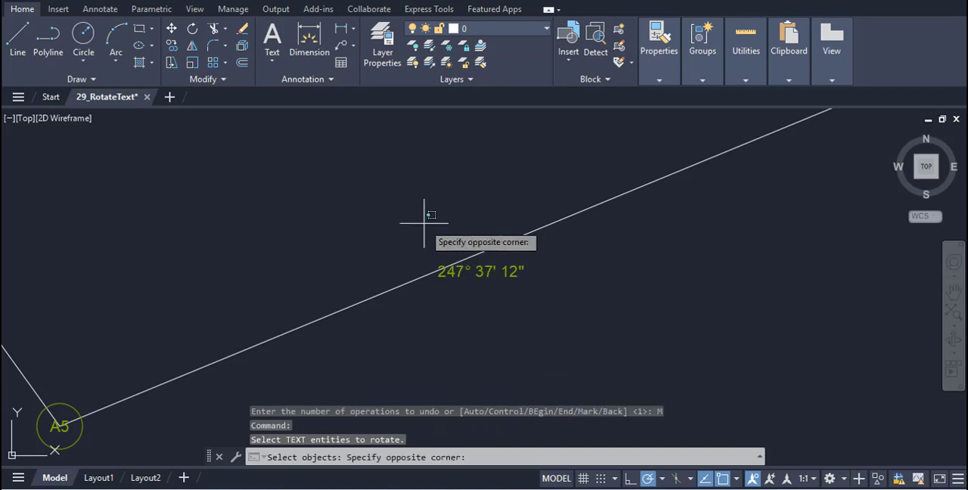
{"action": "left_click", "coordinate": [533, 297]}
{"action": "key", "text": "Return"}
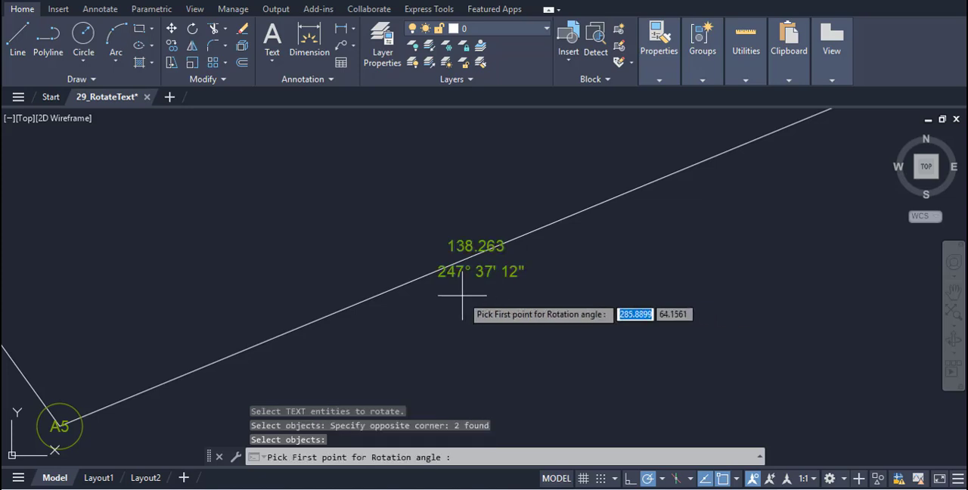
{"action": "left_click", "coordinate": [406, 283]}
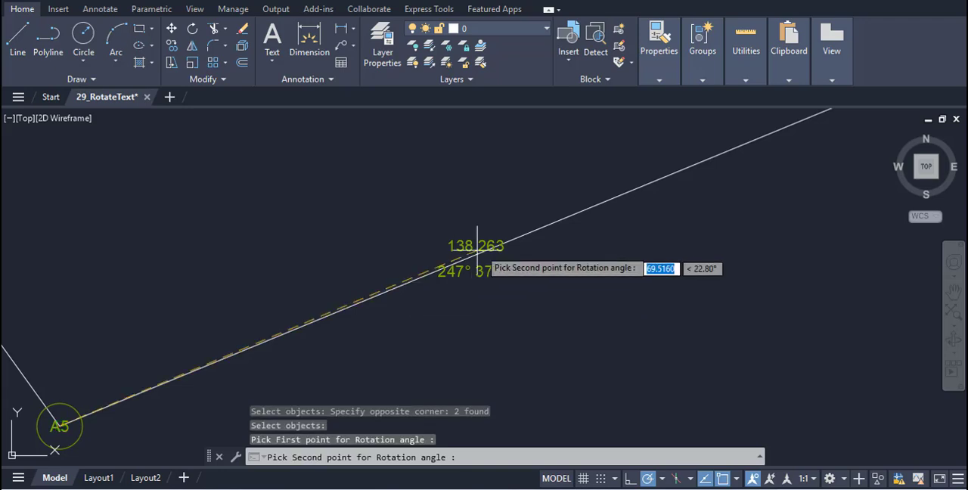
{"action": "left_click", "coordinate": [542, 227]}
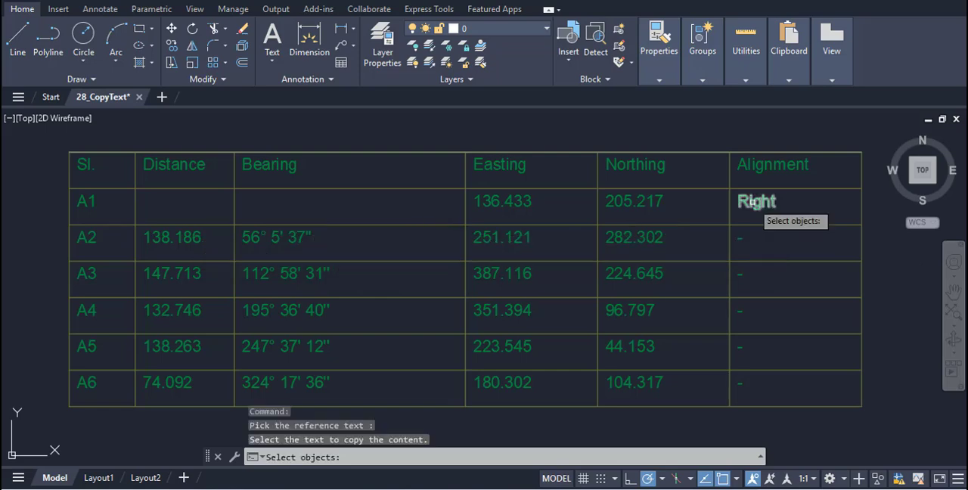
- Select the Alignment entries of rows A2 to A6 and copy the reference text "Right" into them
{"action": "left_click", "coordinate": [734, 228]}
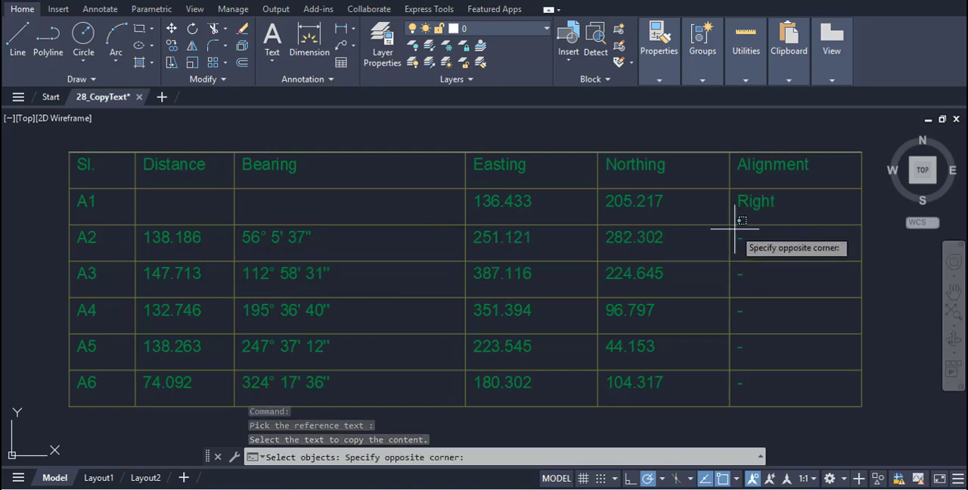
{"action": "left_click", "coordinate": [856, 401]}
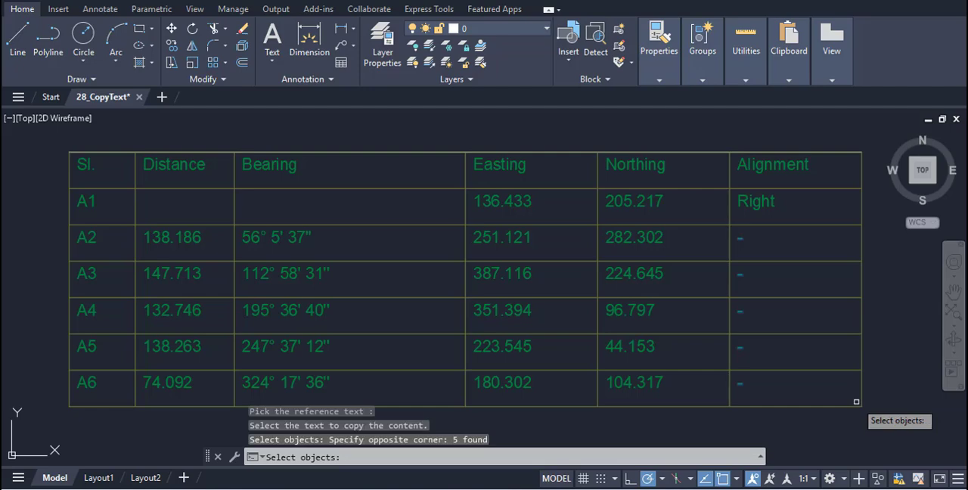
{"action": "key", "text": "Return"}
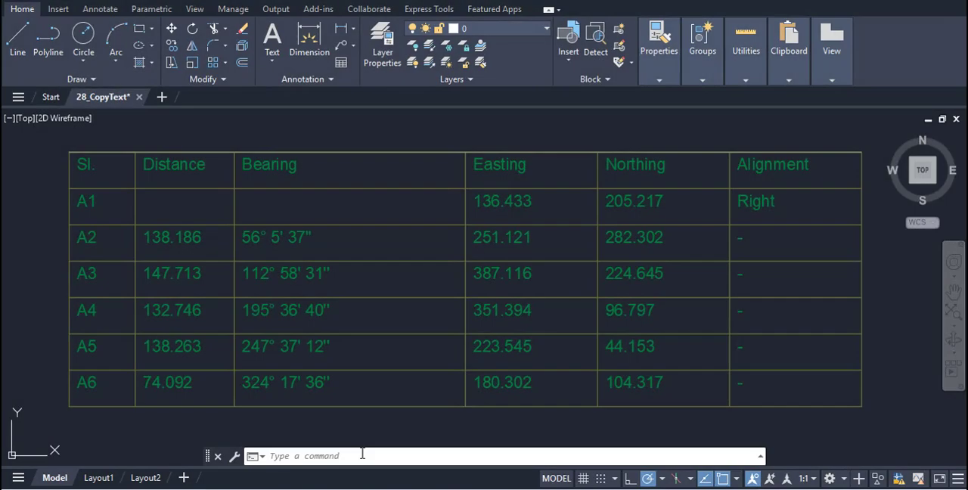
- Load the 28_CopyText.FAS routine from the Text_Lisp folder with APPLOAD and close the dialog
{"action": "left_click", "coordinate": [362, 454]}
{"action": "type", "text": "APPLOAD"}
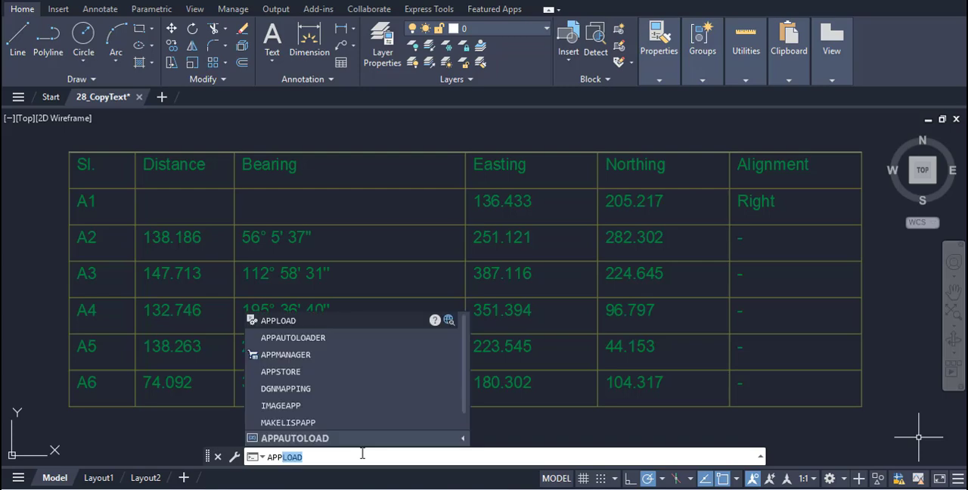
{"action": "key", "text": "Return"}
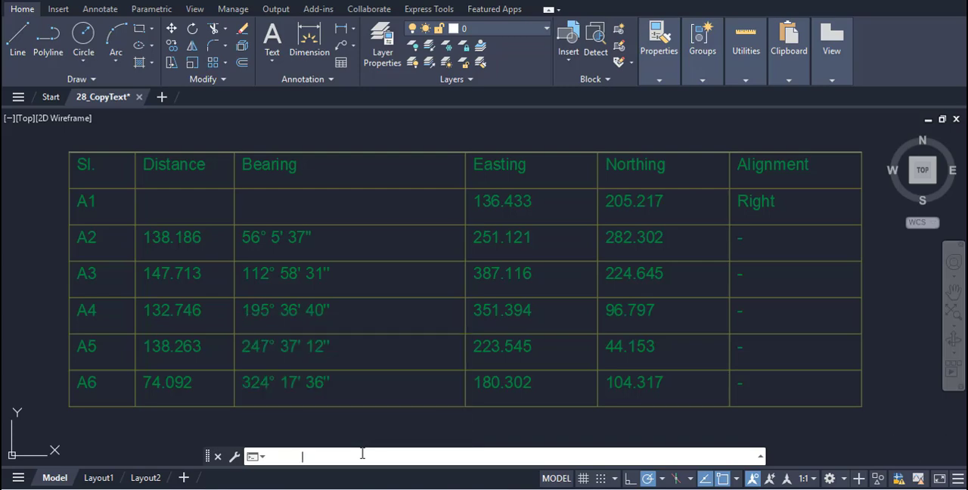
{"action": "left_click", "coordinate": [383, 122]}
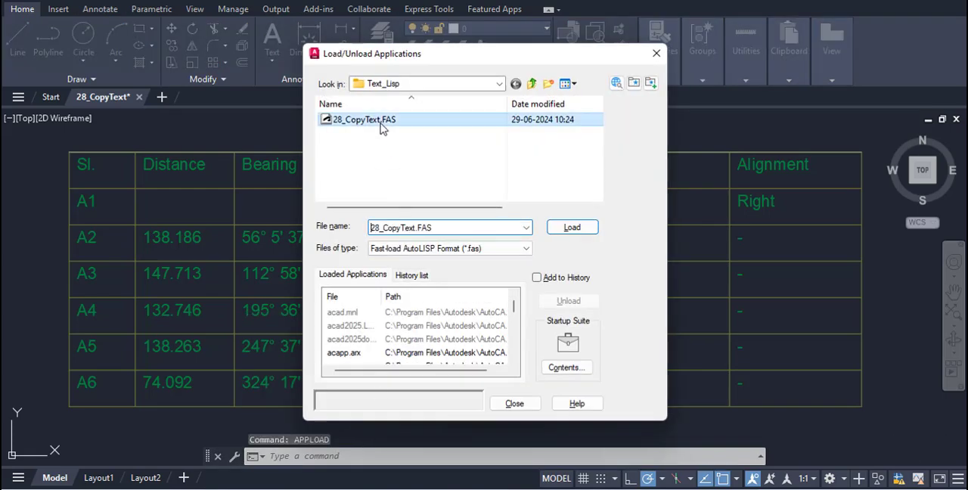
{"action": "left_click", "coordinate": [572, 229]}
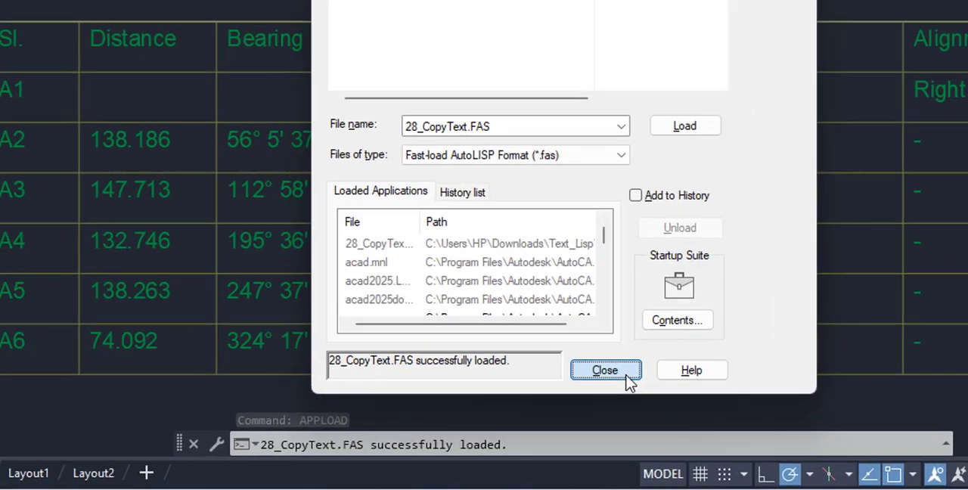
{"action": "left_click", "coordinate": [514, 404]}
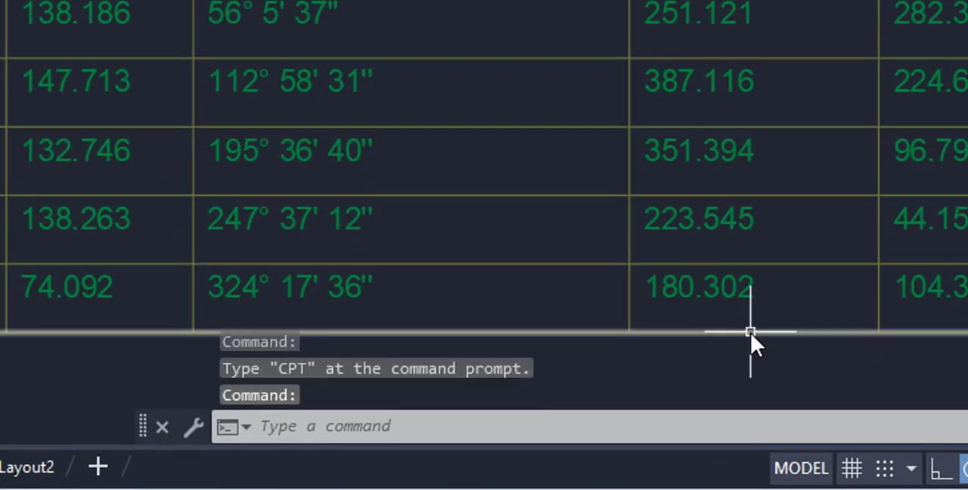
- Copy the reference text "Right" with the CPT command into the Alignment entries of rows A2 to A6
{"action": "type", "text": "CPT"}
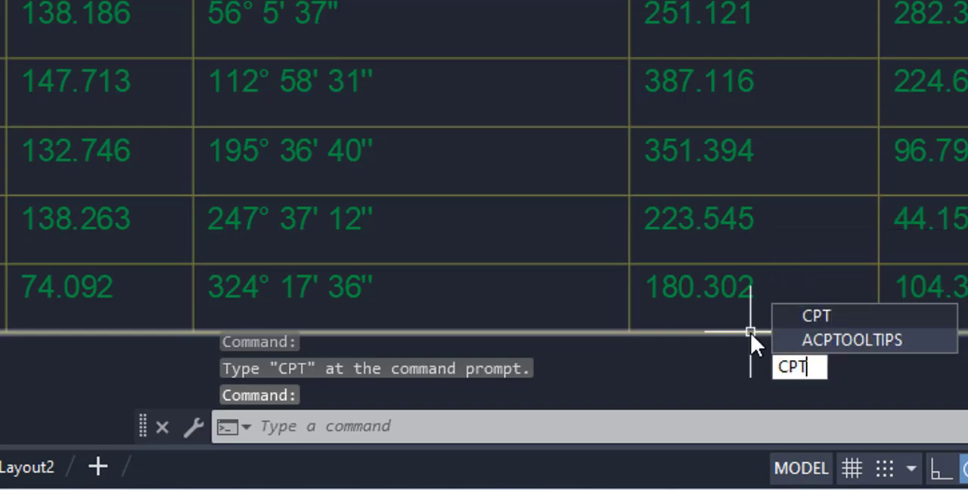
{"action": "key", "text": "Return"}
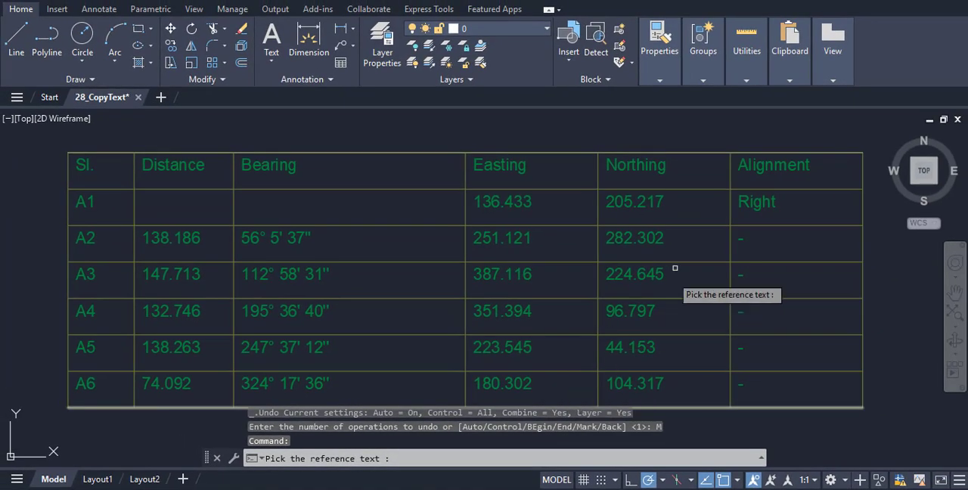
{"action": "left_click", "coordinate": [752, 202]}
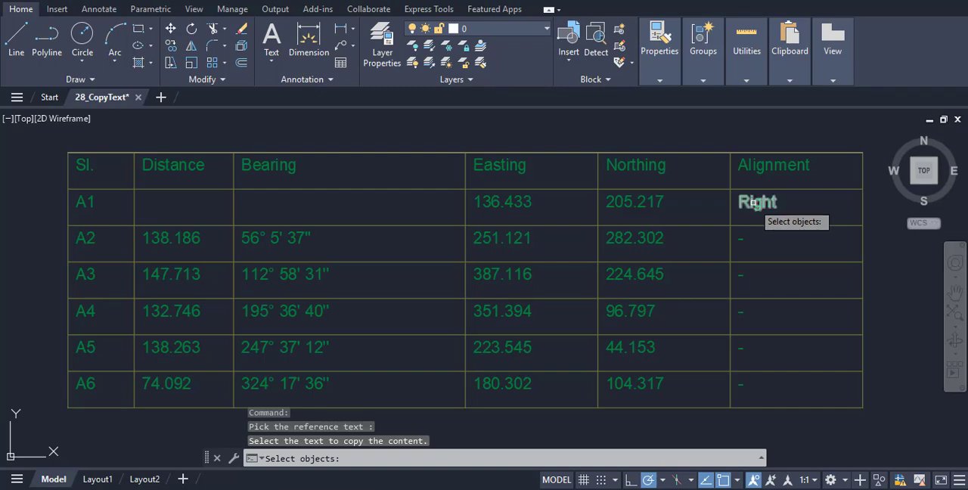
{"action": "left_click", "coordinate": [735, 229]}
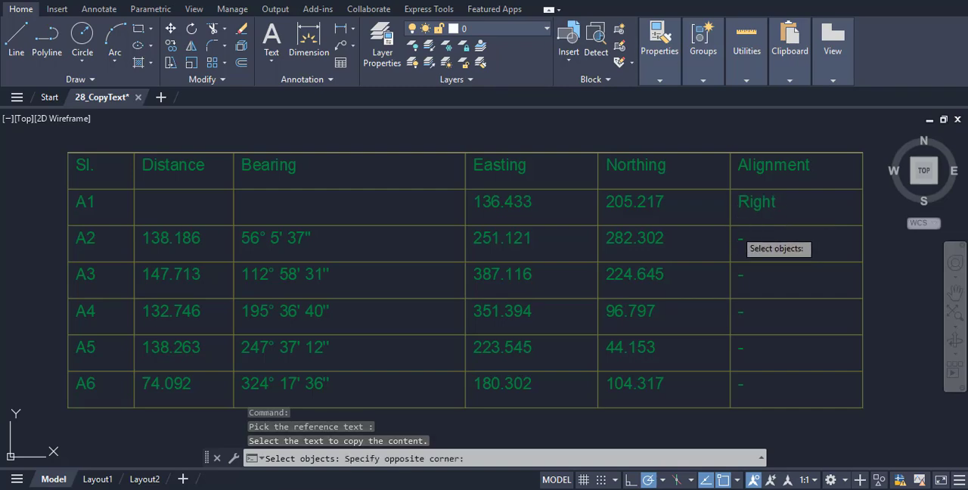
{"action": "left_click", "coordinate": [857, 403]}
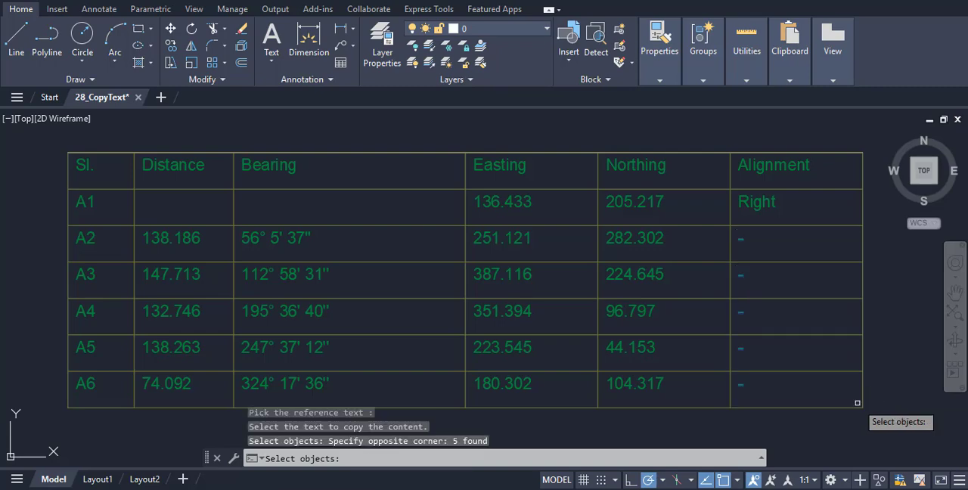
{"action": "key", "text": "Return"}
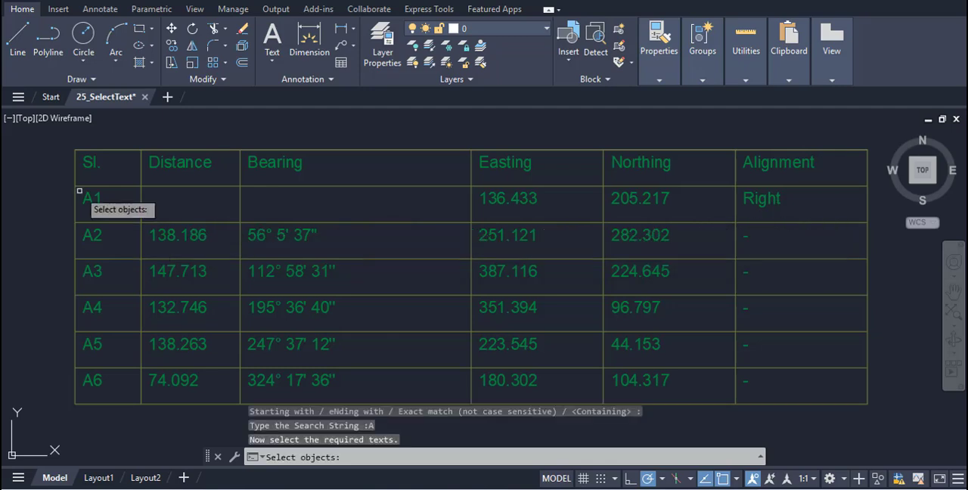
- Select the table texts of rows A1 to A6 through the Bearing column, move those containing "A" to layer Serial, and check the layer list
{"action": "left_click", "coordinate": [79, 191]}
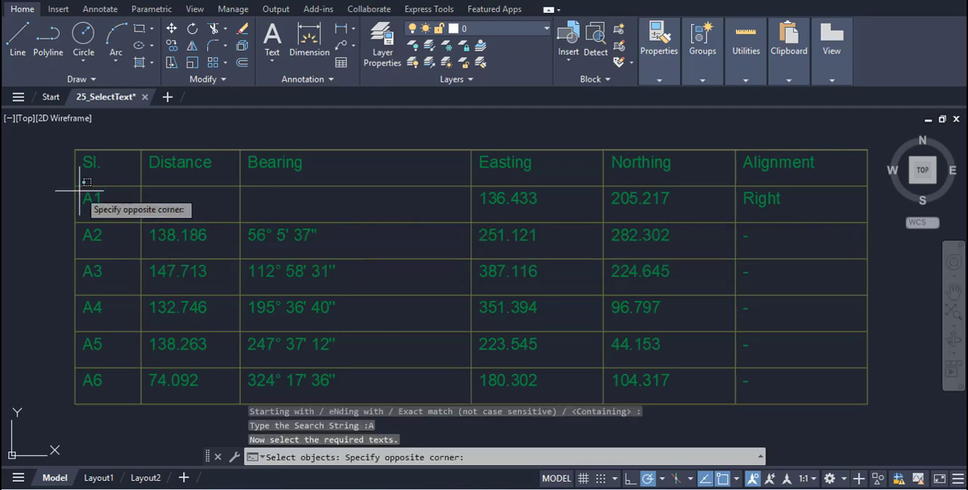
{"action": "left_click", "coordinate": [468, 398]}
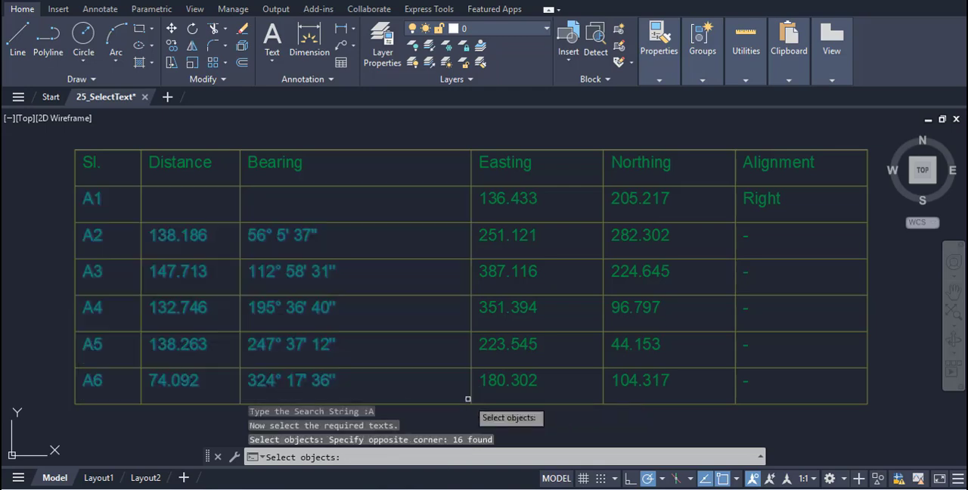
{"action": "key", "text": "Return"}
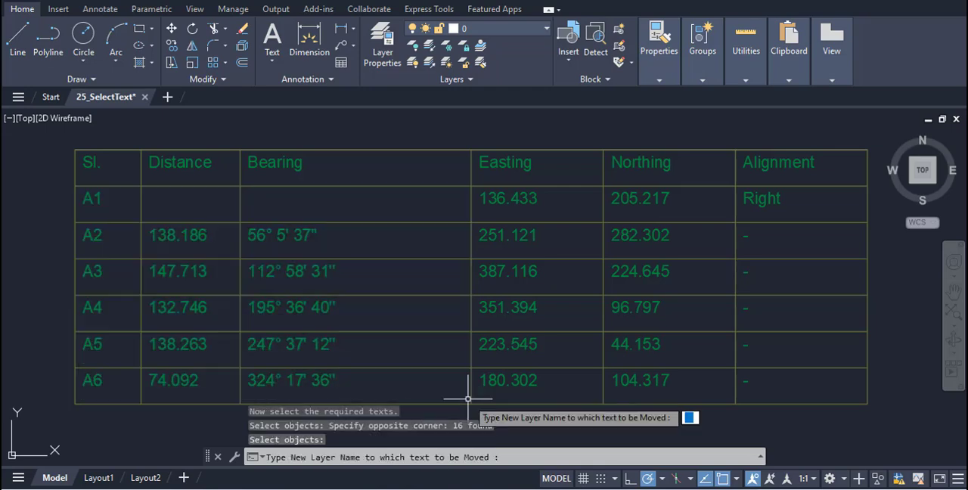
{"action": "type", "text": "Serial"}
{"action": "key", "text": "Return"}
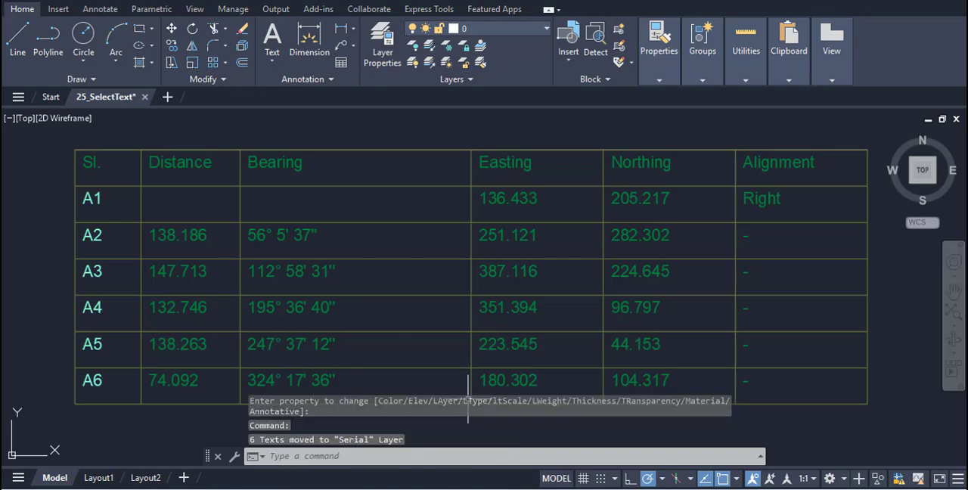
{"action": "left_click", "coordinate": [549, 32]}
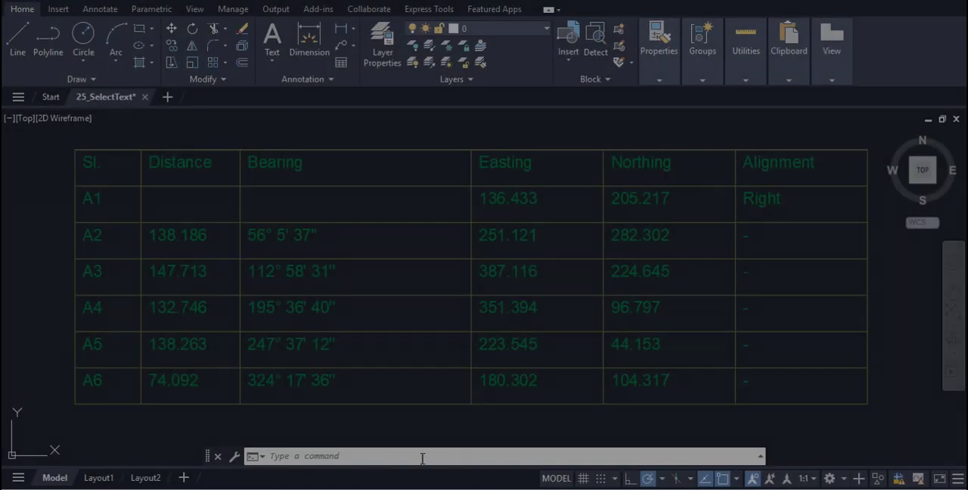
- Load the 25_SelectText.FAS routine from the Text_Lisp folder with APPLOAD and close the dialog
{"action": "type", "text": "APPLOA"}
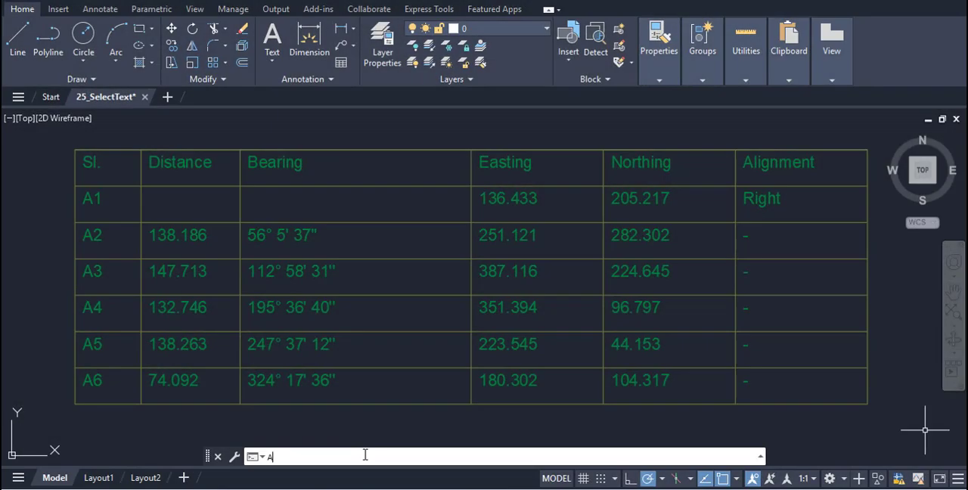
{"action": "type", "text": "D"}
{"action": "key", "text": "Return"}
{"action": "left_click", "coordinate": [353, 124]}
{"action": "left_click", "coordinate": [567, 225]}
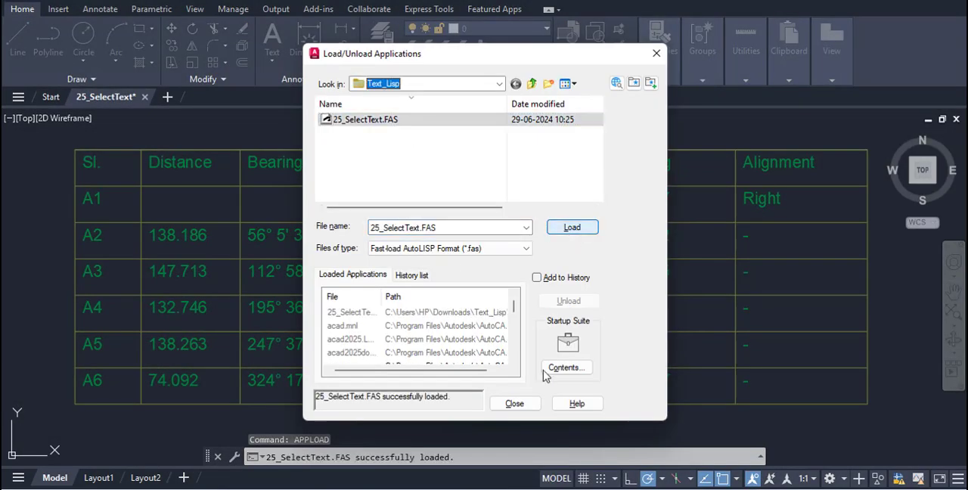
{"action": "left_click", "coordinate": [514, 402]}
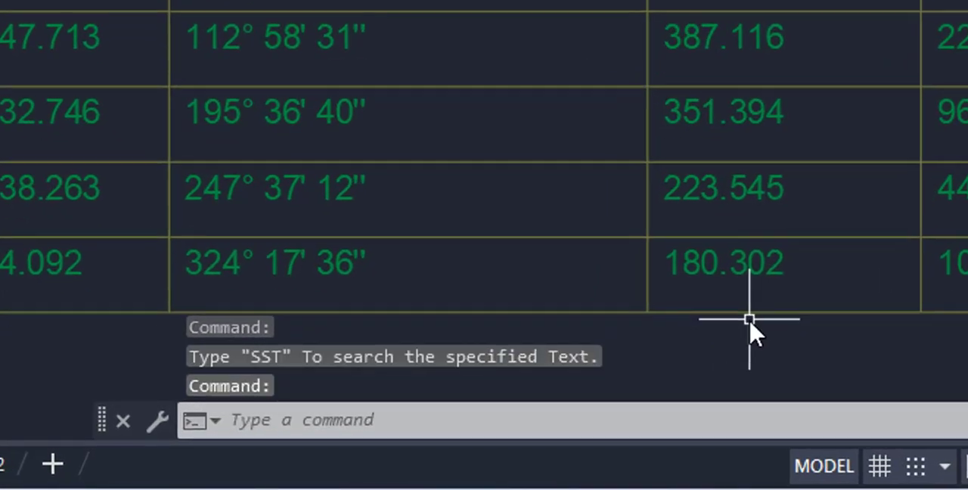
- Run SST with the Containing option and search string "A" on rows A1 to A6 through the Bearing column, moving matches to layer Serial
{"action": "type", "text": "SST"}
{"action": "key", "text": "Return"}
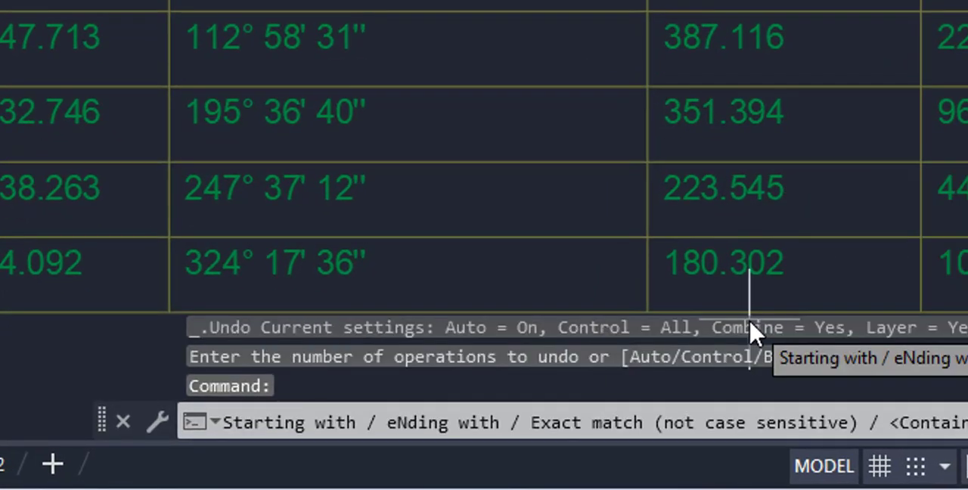
{"action": "key", "text": "Return"}
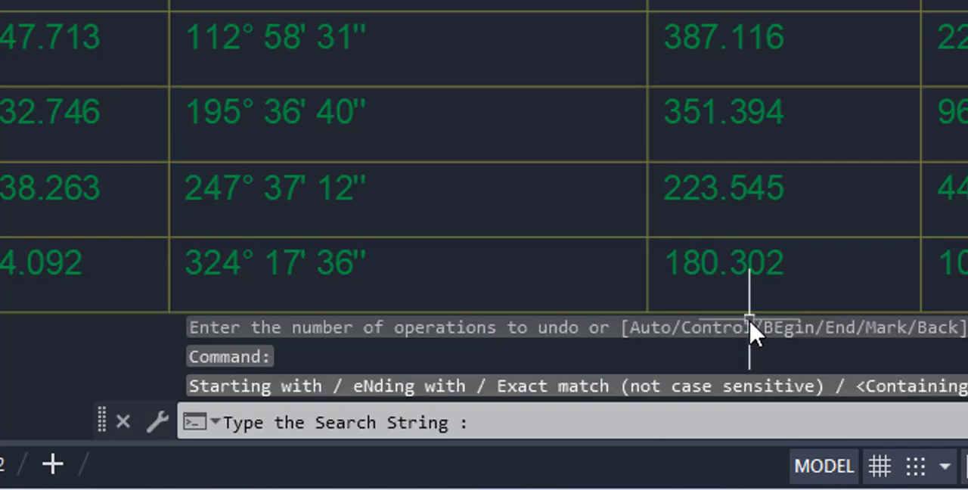
{"action": "type", "text": "A"}
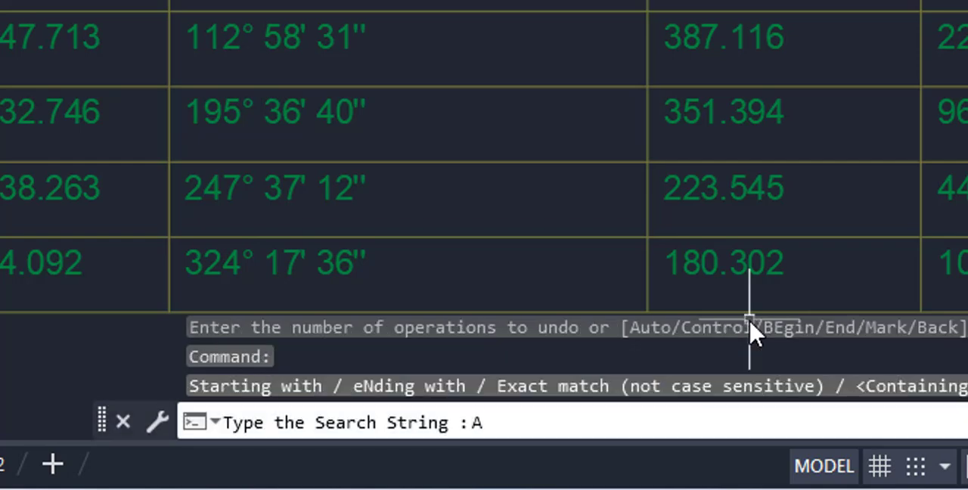
{"action": "key", "text": "Return"}
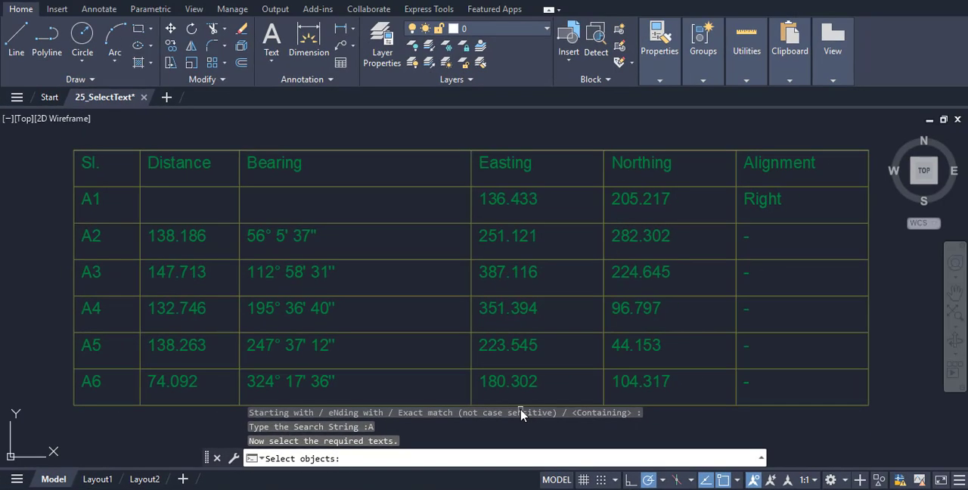
{"action": "left_click", "coordinate": [78, 191]}
{"action": "left_click", "coordinate": [463, 403]}
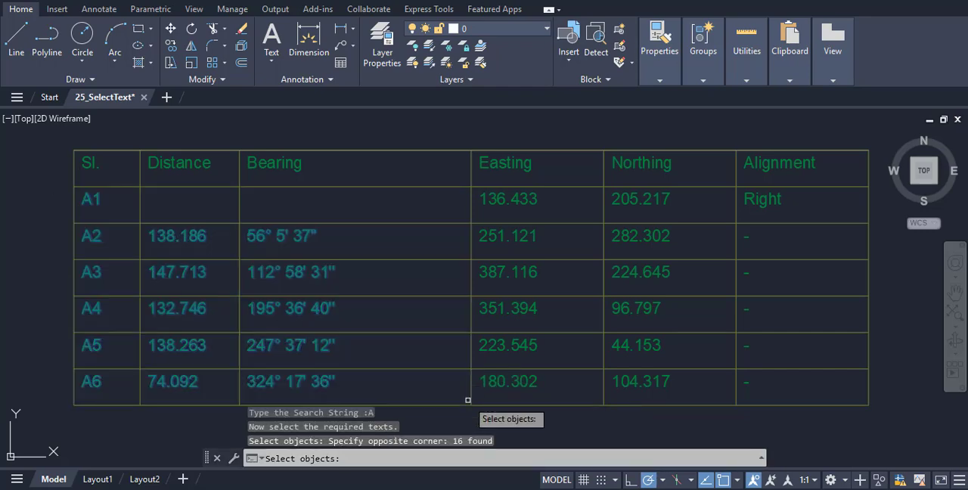
{"action": "type", "text": "Serial"}
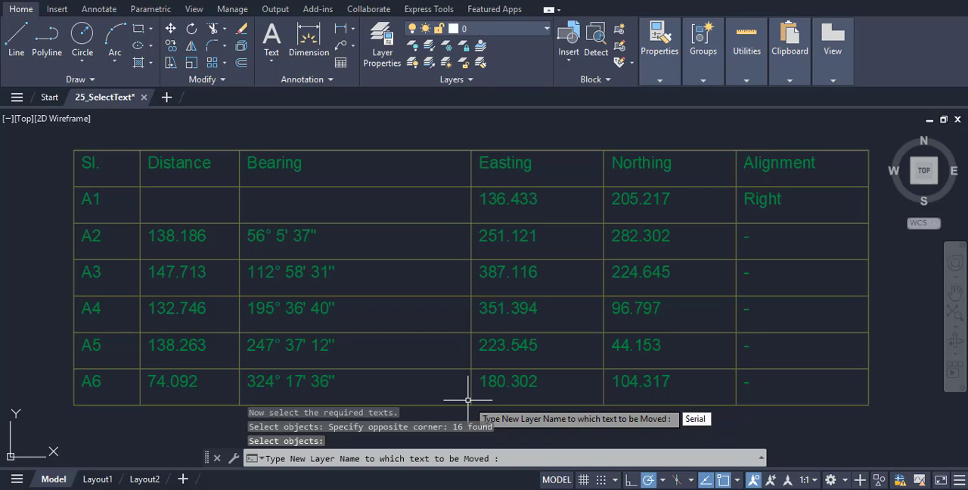
{"action": "key", "text": "Return"}
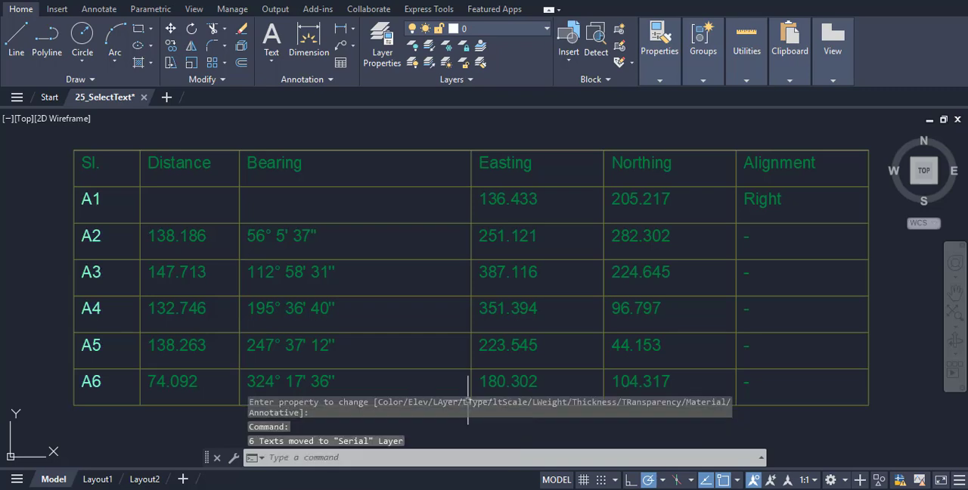
{"action": "left_click", "coordinate": [547, 31]}
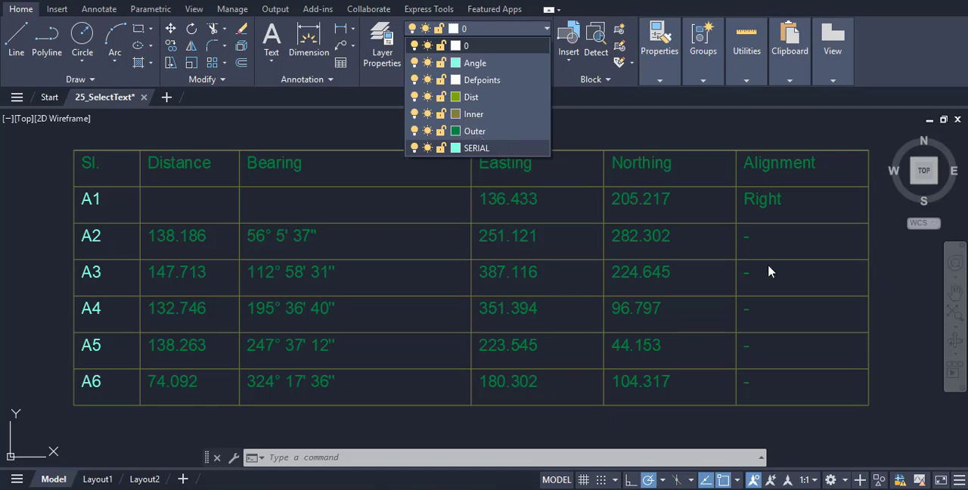
{"action": "left_click", "coordinate": [907, 306]}
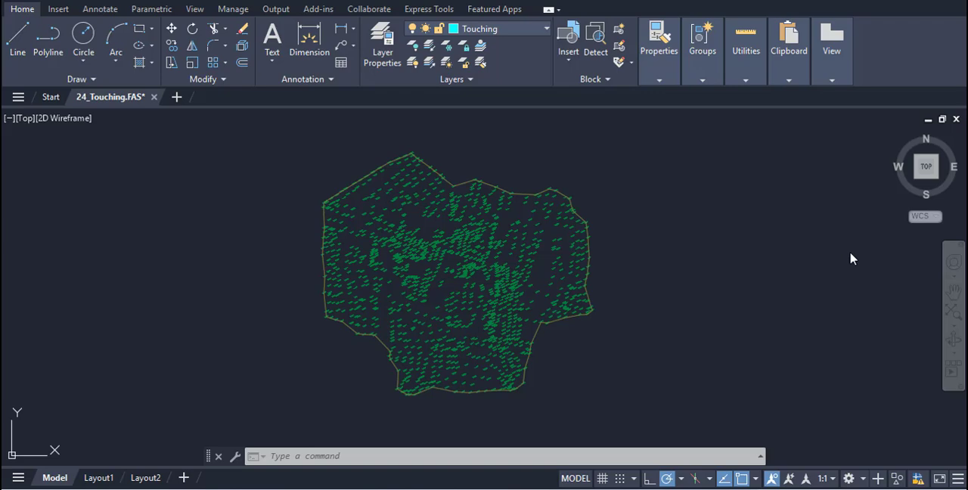
- Load the 24_Touching.FAS routine from the Text_Lisp folder with APPLOAD and close the dialog
{"action": "type", "text": "apploa"}
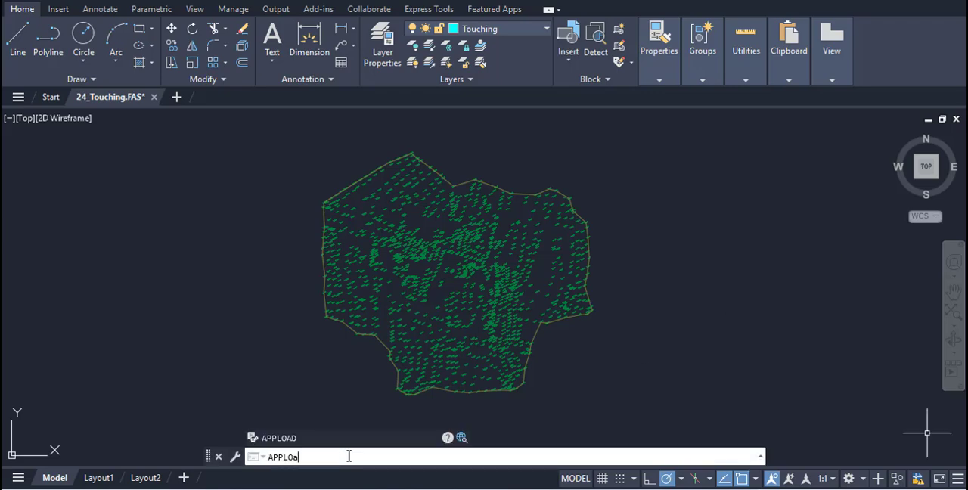
{"action": "type", "text": "d"}
{"action": "key", "text": "Return"}
{"action": "left_click", "coordinate": [356, 119]}
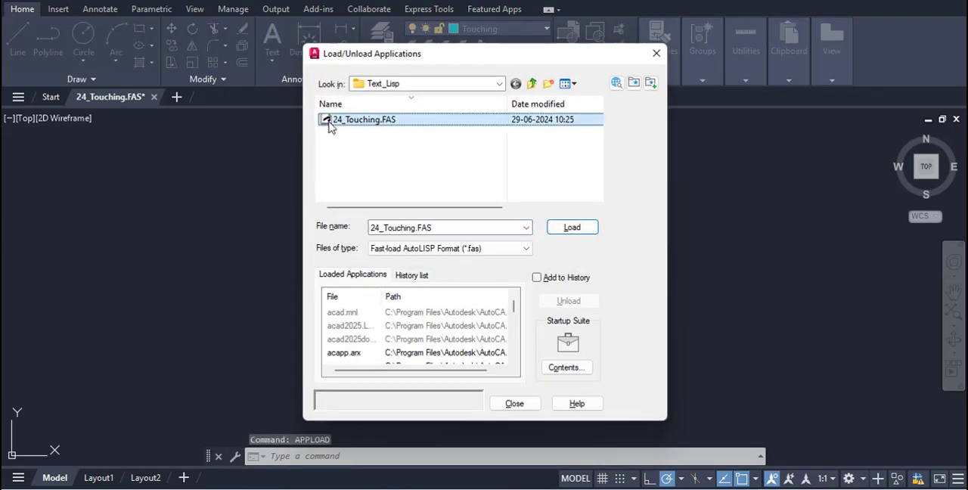
{"action": "left_click", "coordinate": [580, 230]}
{"action": "left_click", "coordinate": [517, 403]}
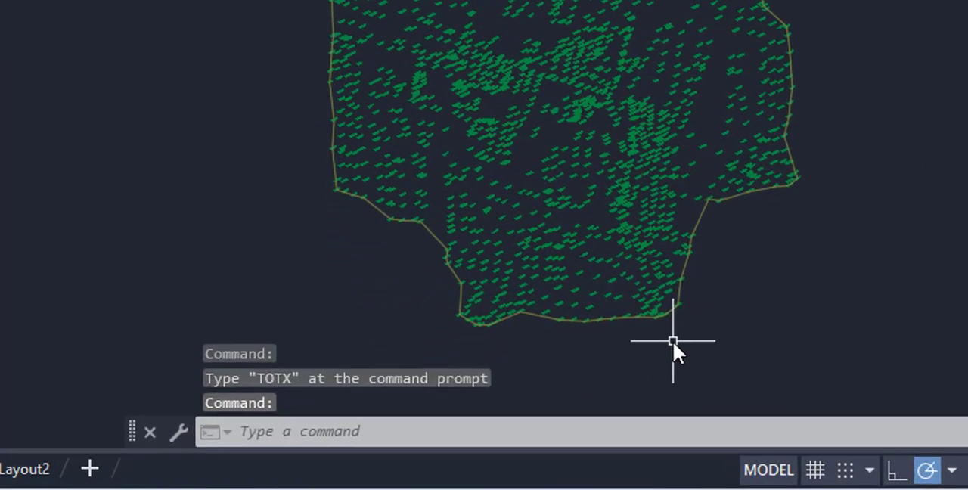
- Run the TOTX command on all elevation texts in the site to move the overlapping ones to the Touching layer
{"action": "type", "text": "TOTX"}
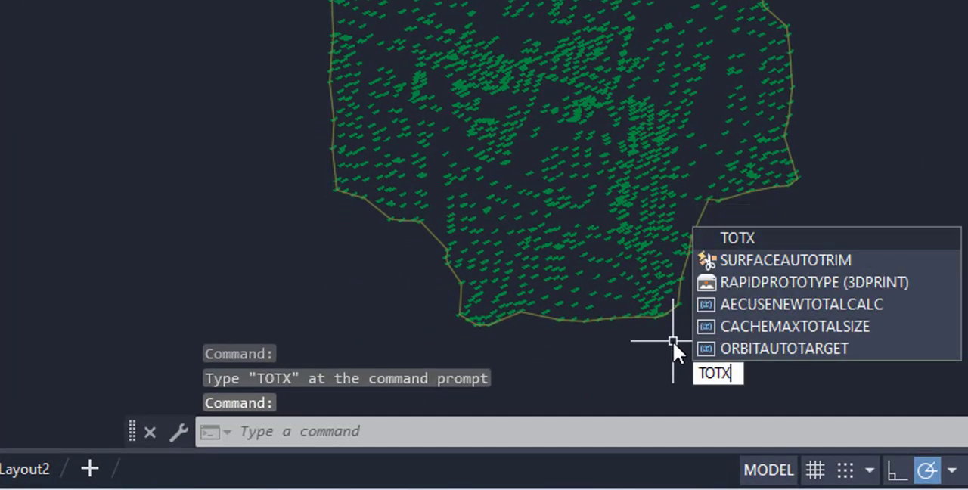
{"action": "key", "text": "Return"}
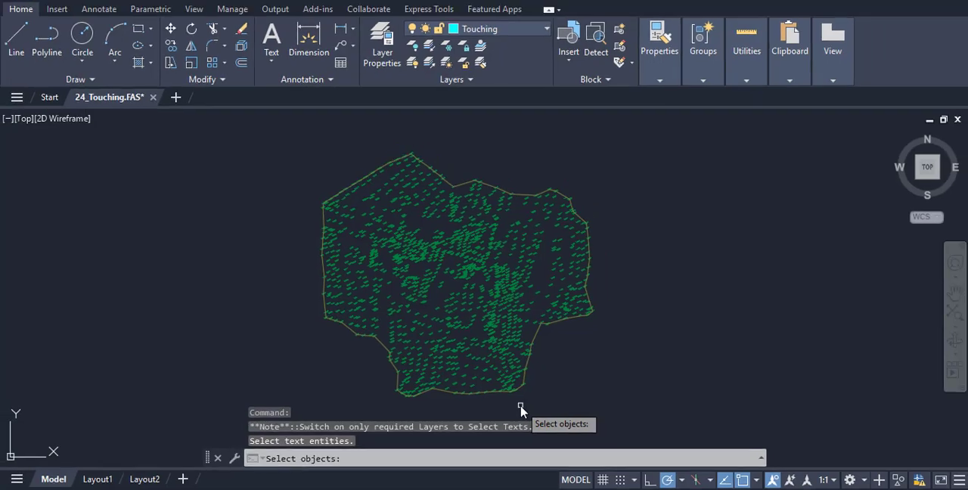
{"action": "left_click", "coordinate": [278, 148]}
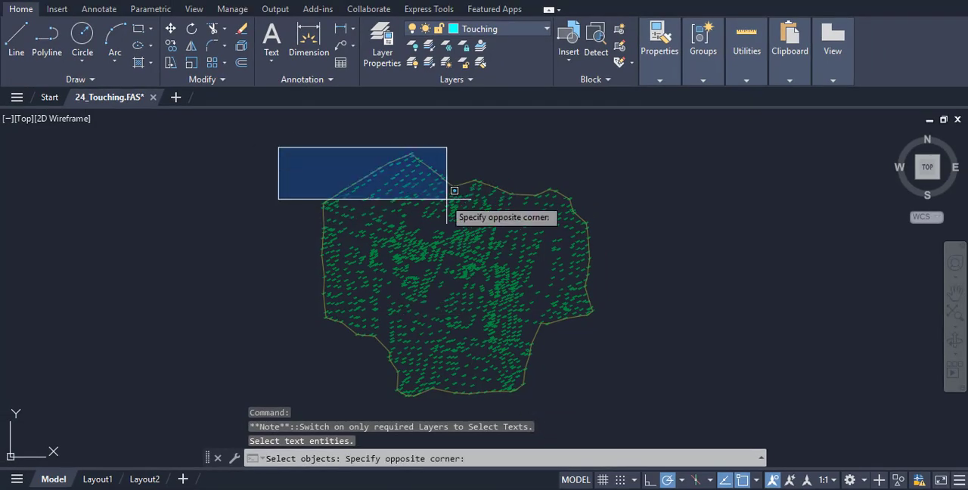
{"action": "left_click", "coordinate": [636, 409]}
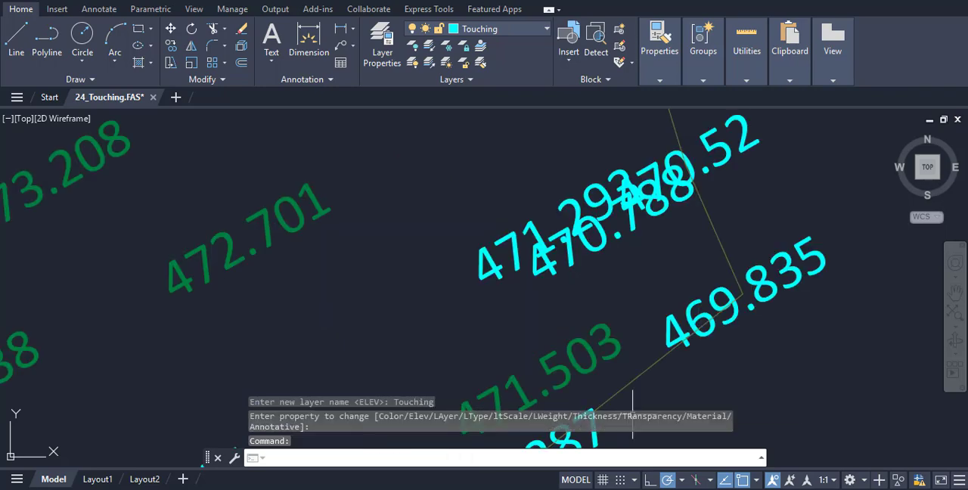
{"action": "mouse_move", "coordinate": [818, 367]}
{"action": "middle_mouse_down"}
{"action": "mouse_move", "coordinate": [754, 428]}
{"action": "mouse_move", "coordinate": [667, 448]}
{"action": "mouse_move", "coordinate": [835, 345]}
{"action": "middle_mouse_up"}
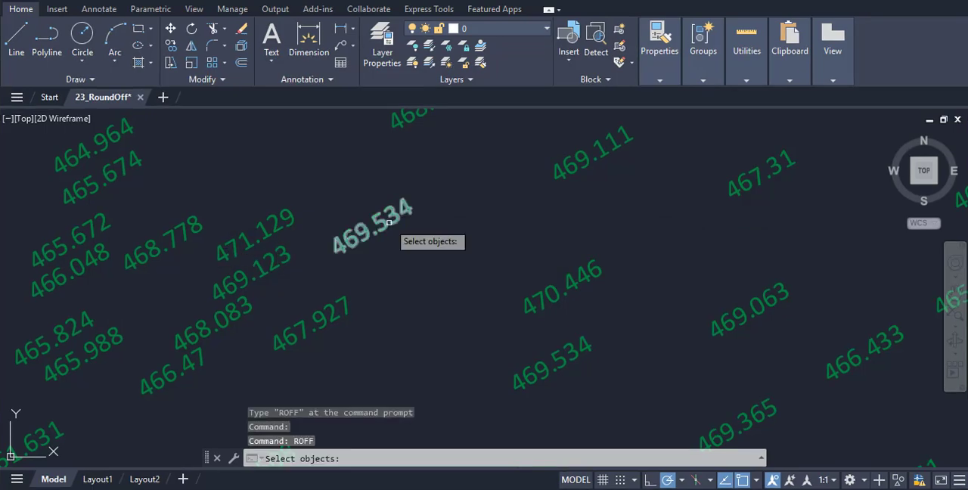
- Round off the upper 469.534 elevation text and the 467.927 text below it with the ROFF command
{"action": "left_click", "coordinate": [389, 222]}
{"action": "key", "text": "Return"}
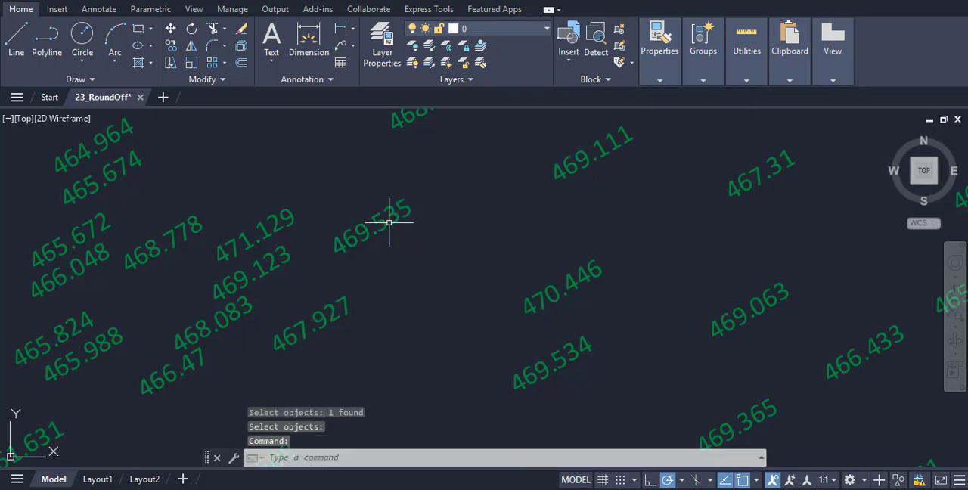
{"action": "left_click", "coordinate": [337, 316]}
{"action": "key", "text": "Return"}
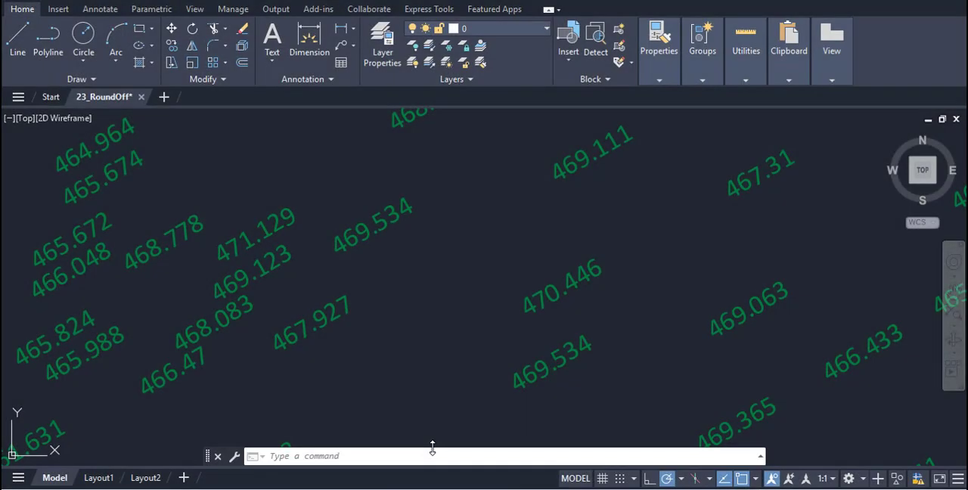
- Load the 23_RoundOff.FAS routine from the Text_Lisp folder with APPLOAD and close the dialog
{"action": "left_click", "coordinate": [354, 457]}
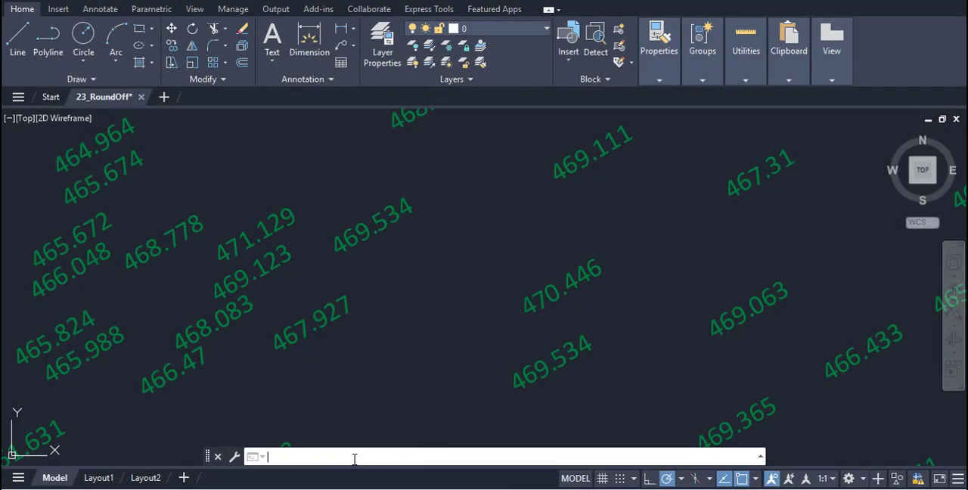
{"action": "type", "text": "APPLO"}
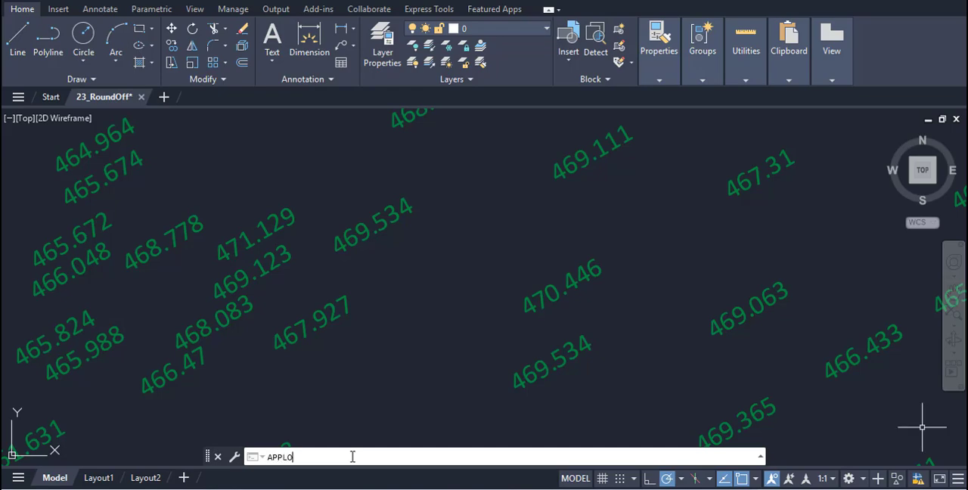
{"action": "type", "text": "AD"}
{"action": "key", "text": "Return"}
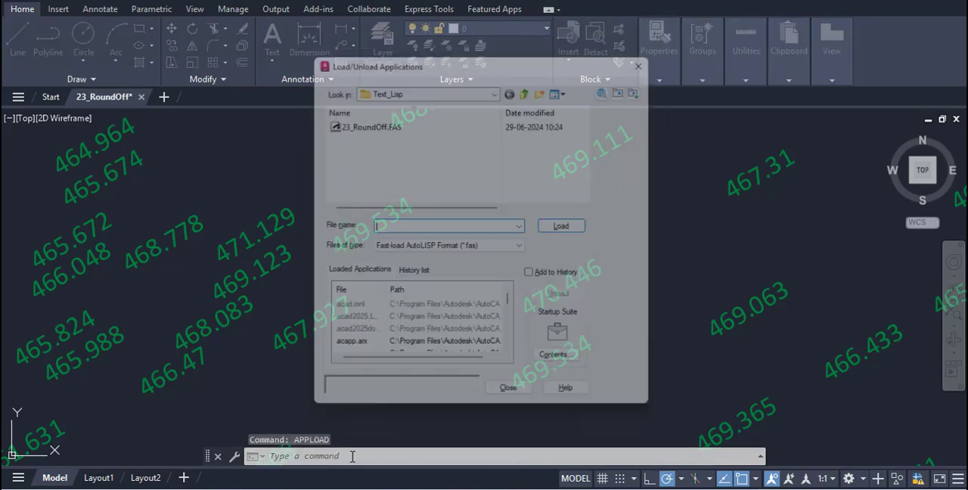
{"action": "left_click", "coordinate": [366, 120]}
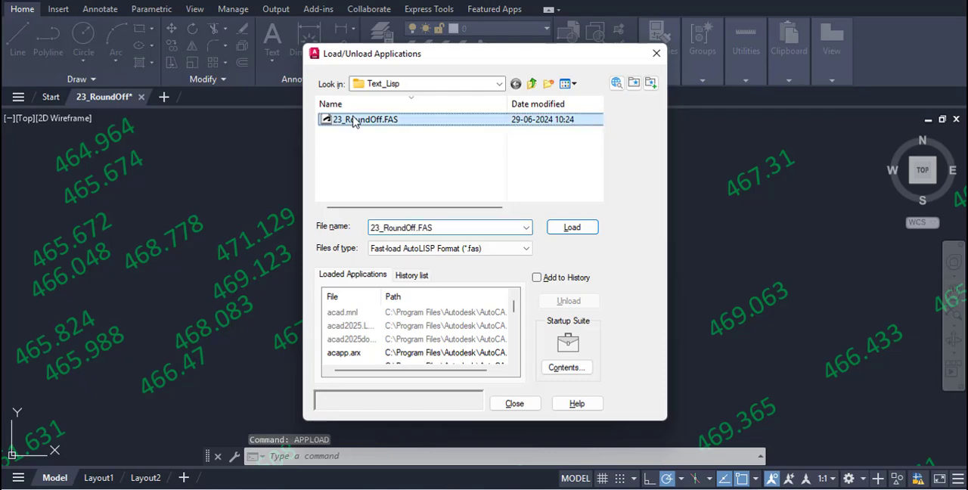
{"action": "left_click", "coordinate": [563, 231]}
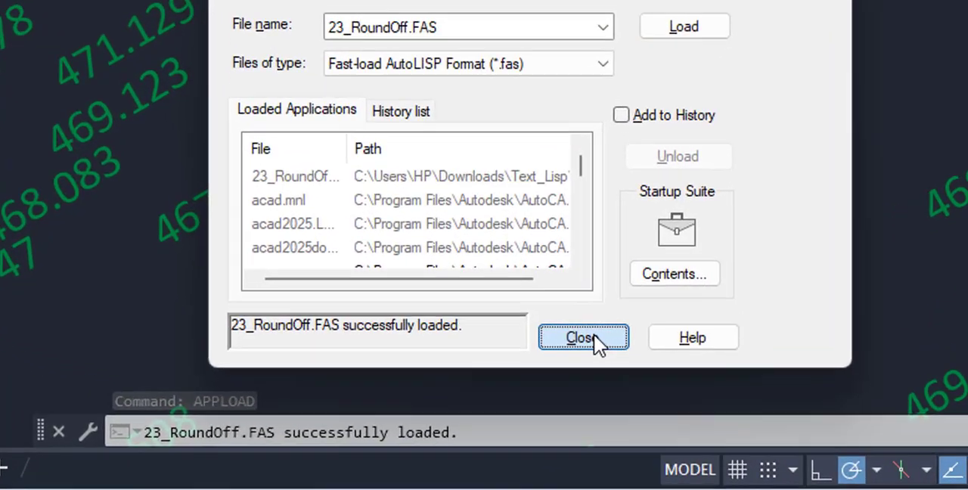
{"action": "left_click", "coordinate": [514, 403]}
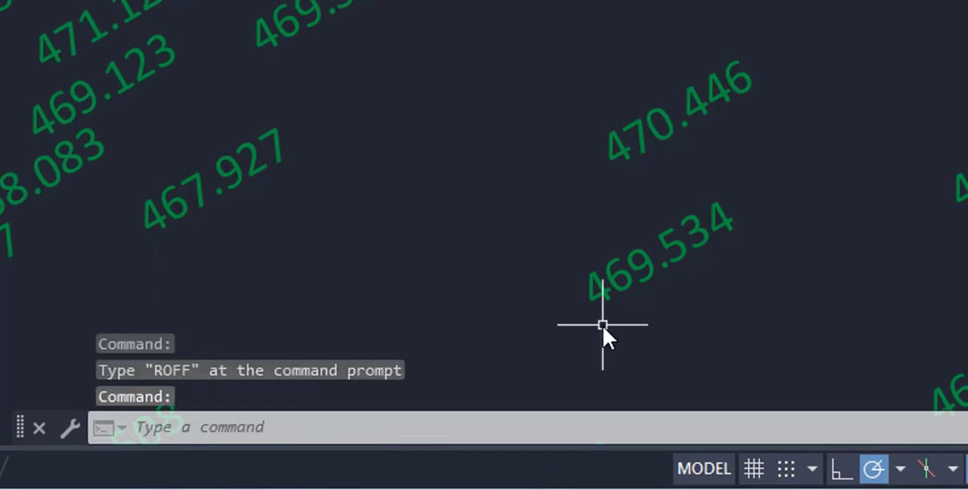
- Round off the upper 469.534, the 467.927 and the lower 469.534 elevation texts one after another with the ROFF command
{"action": "type", "text": "ROFF"}
{"action": "key", "text": "Return"}
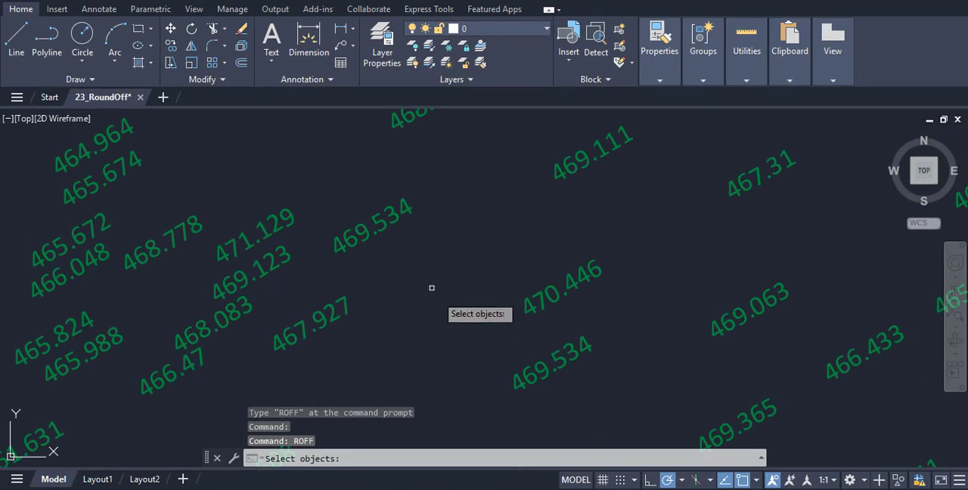
{"action": "left_click", "coordinate": [388, 222]}
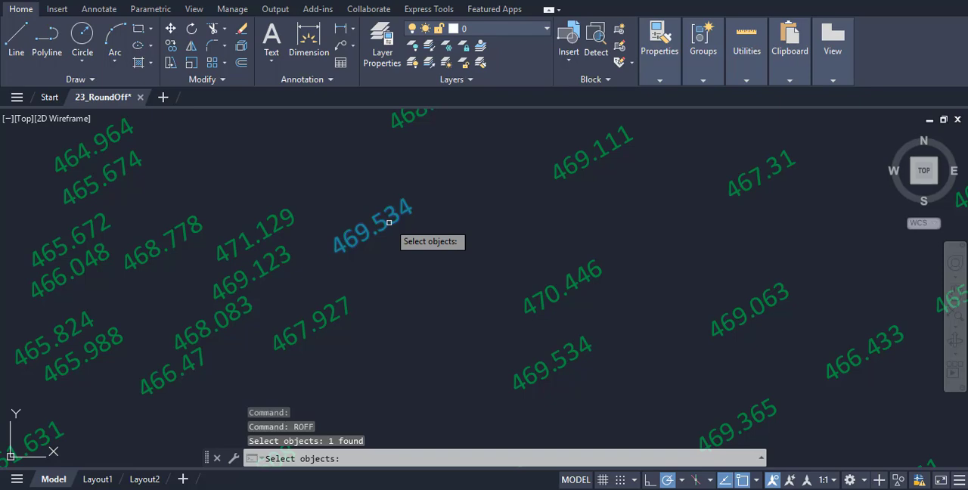
{"action": "key", "text": "Return"}
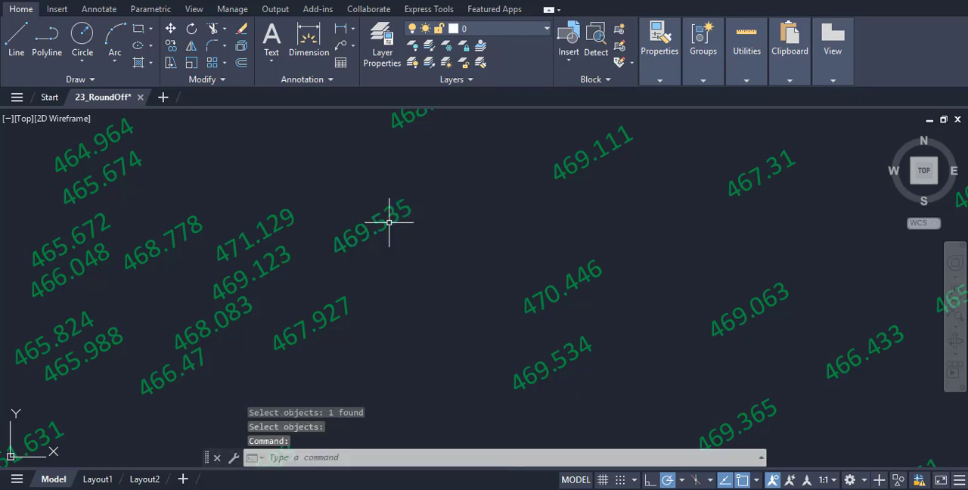
{"action": "left_click", "coordinate": [337, 316]}
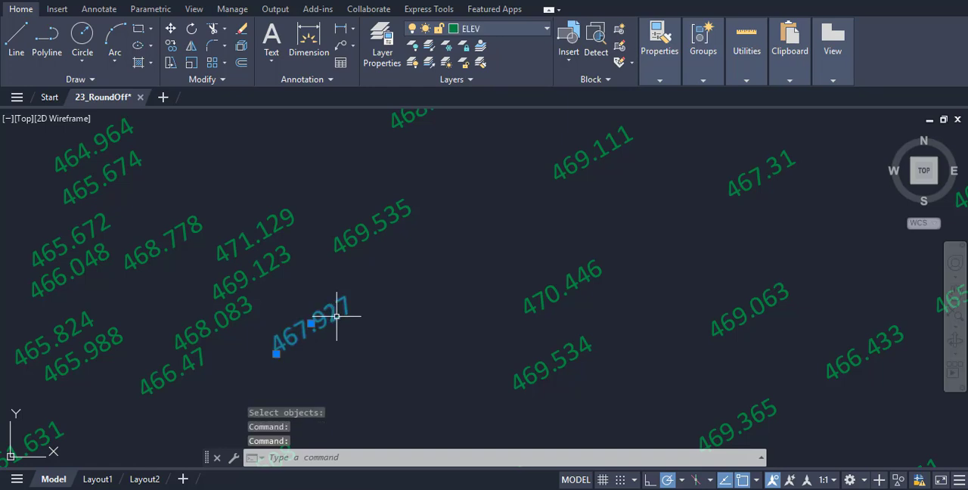
{"action": "key", "text": "Return"}
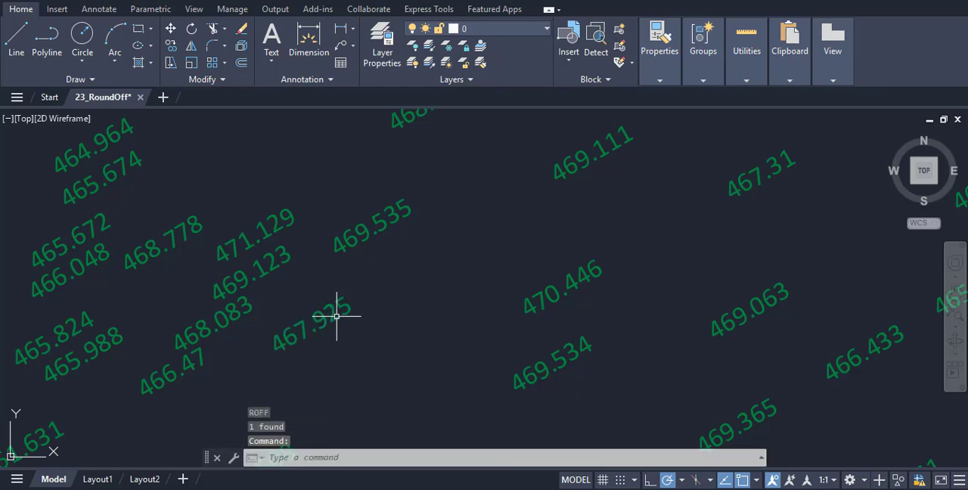
{"action": "left_click", "coordinate": [564, 358]}
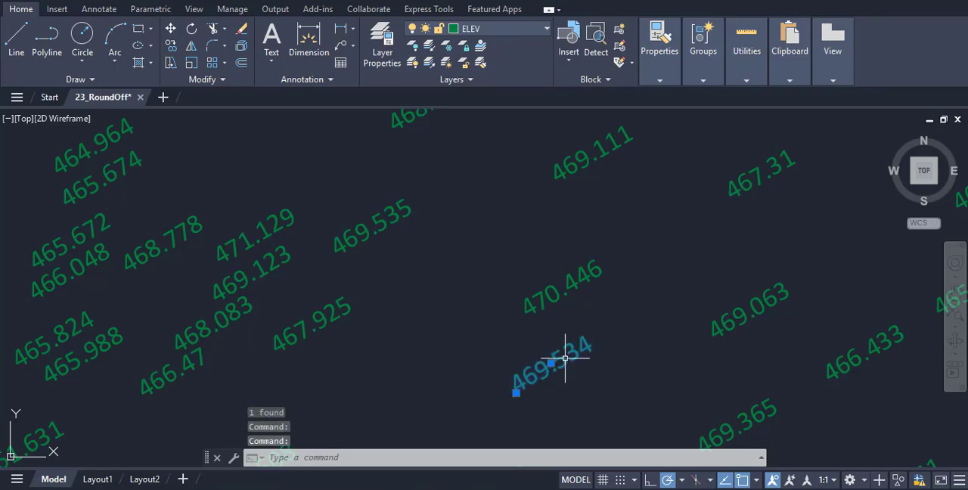